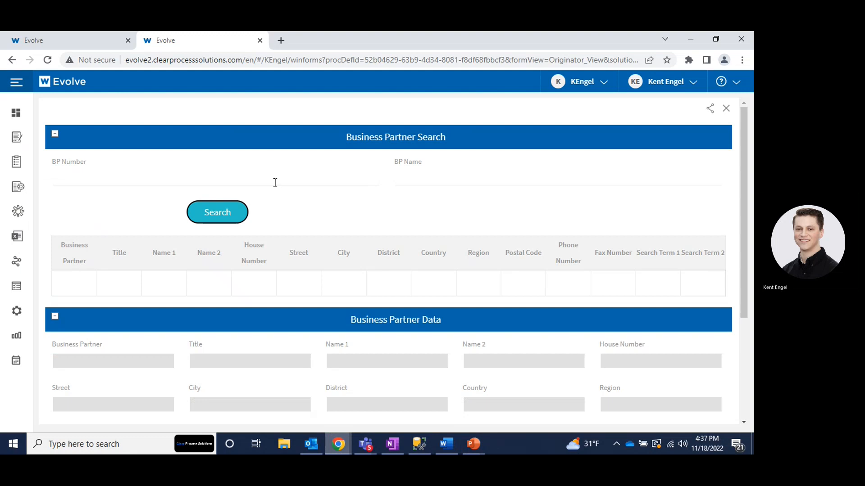
Search for business partners using 11 as the BP Number
{"action": "left_click", "coordinate": [268, 178]}
{"action": "left_click", "coordinate": [406, 222]}
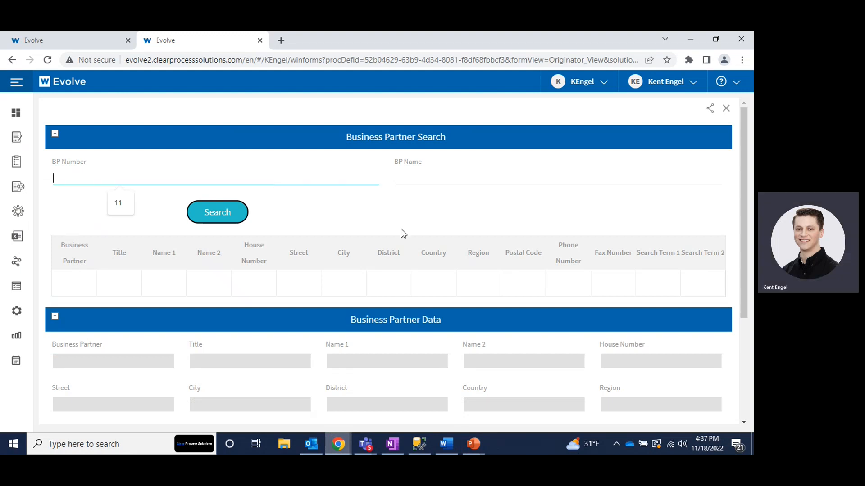
{"action": "scroll", "coordinate": [409, 217], "scroll_direction": "down", "scroll_amount": 4}
{"action": "scroll", "coordinate": [413, 224], "scroll_direction": "up", "scroll_amount": 3}
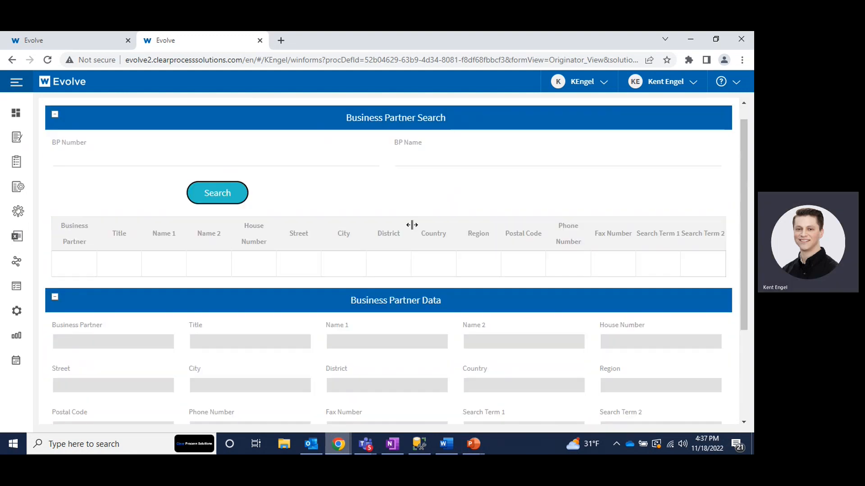
{"action": "scroll", "coordinate": [411, 225], "scroll_direction": "up", "scroll_amount": 1}
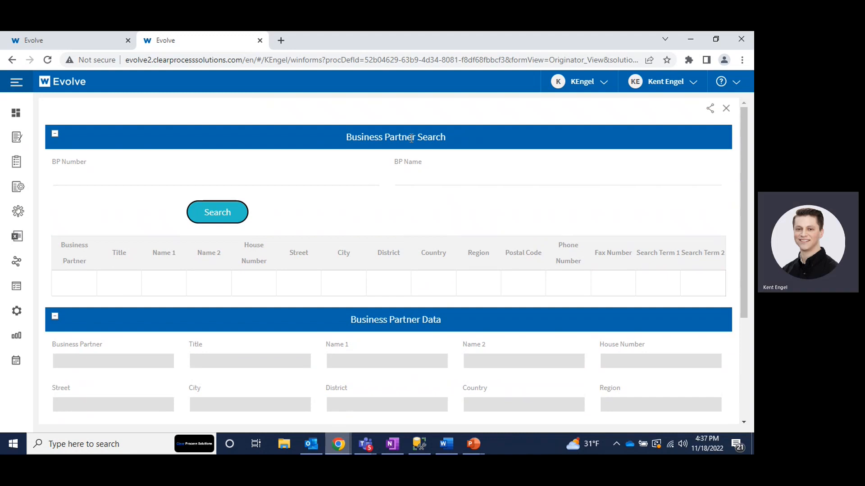
{"action": "left_click", "coordinate": [369, 176]}
{"action": "type", "text": "11"}
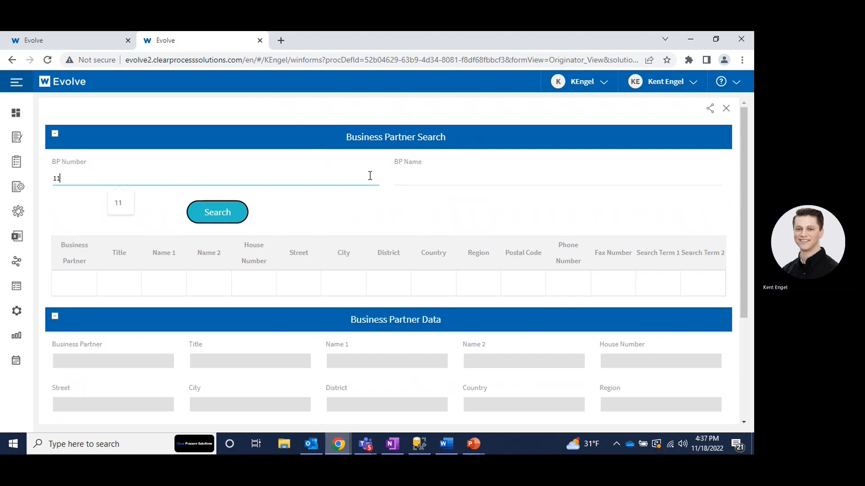
{"action": "left_click", "coordinate": [240, 211]}
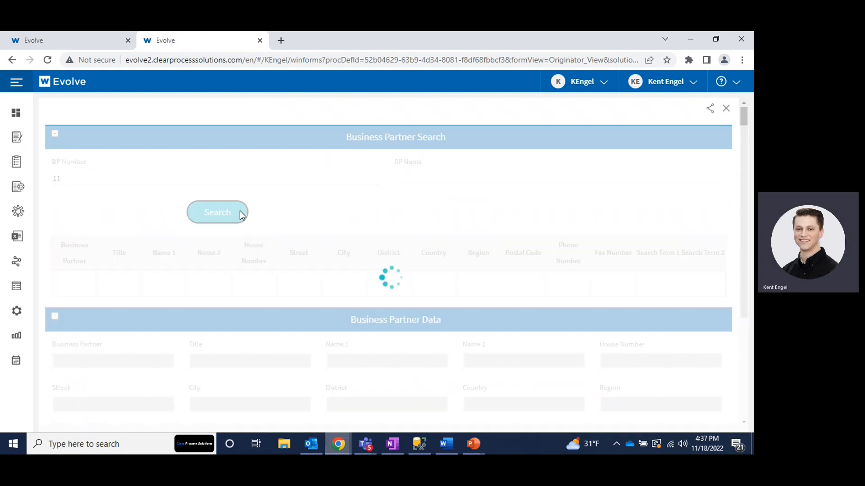
Select Buy More Flowers GmbH in the search results, review its Business Partner Data and submit the form
{"action": "scroll", "coordinate": [387, 213], "scroll_direction": "down", "scroll_amount": 3}
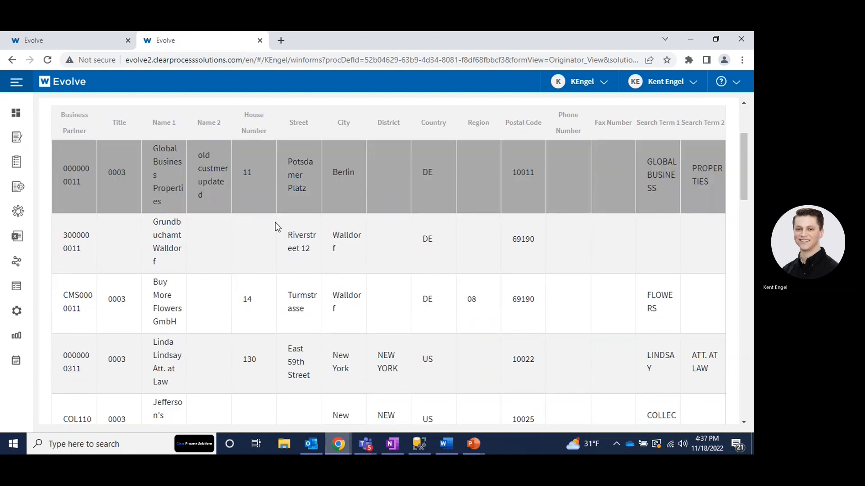
{"action": "scroll", "coordinate": [276, 225], "scroll_direction": "down", "scroll_amount": 5}
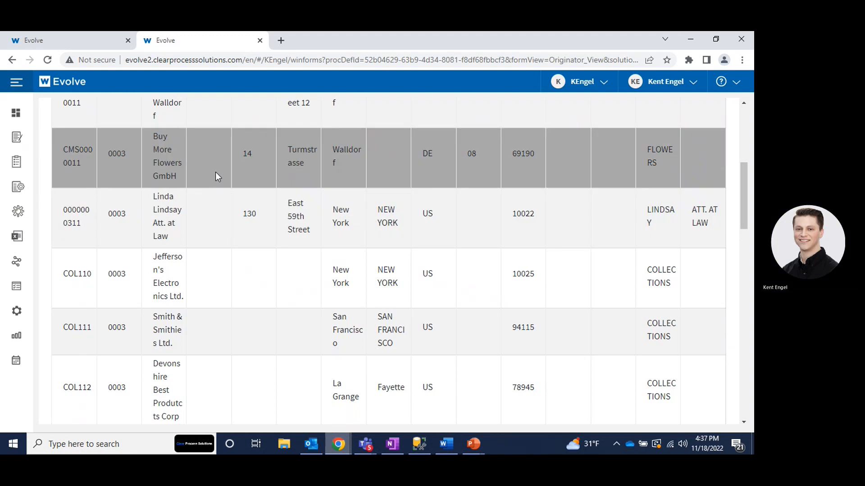
{"action": "left_click", "coordinate": [256, 174]}
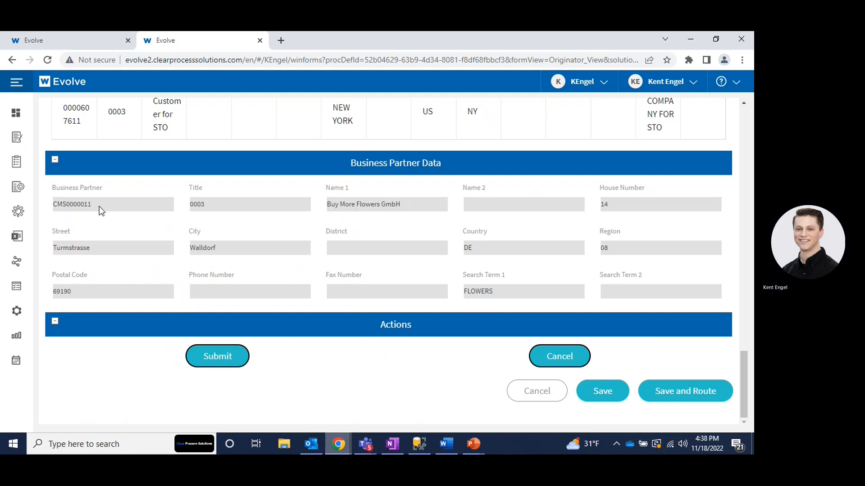
{"action": "left_click_drag", "start_coordinate": [53, 206], "coordinate": [597, 249]}
{"action": "left_click", "coordinate": [597, 249]}
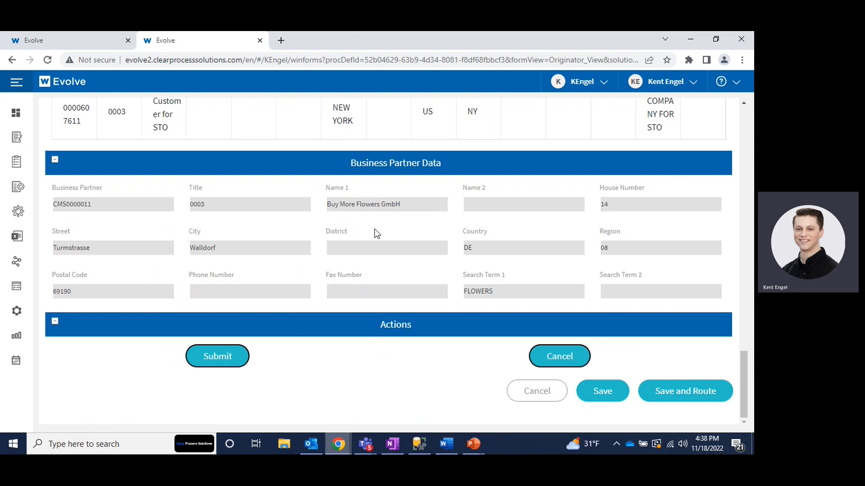
{"action": "left_click", "coordinate": [229, 356]}
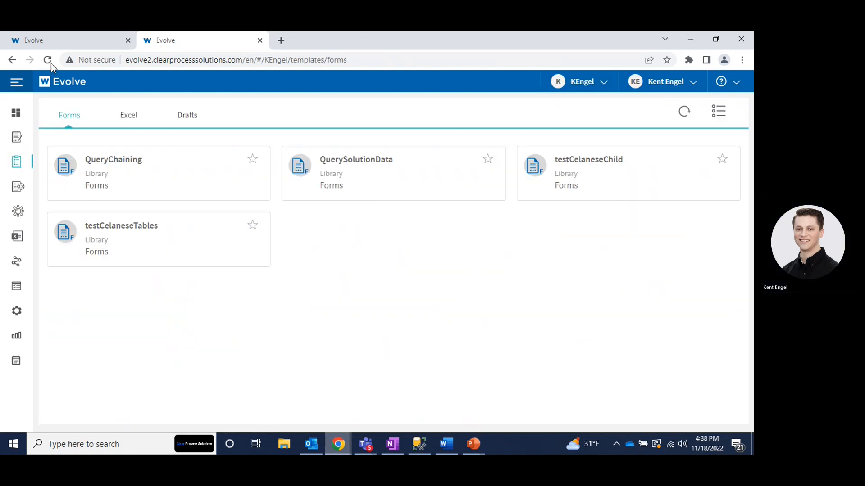
Open the Solution Data Library of the QuerySolutionData solution and set its scope to the current app's own library
{"action": "left_click", "coordinate": [53, 44]}
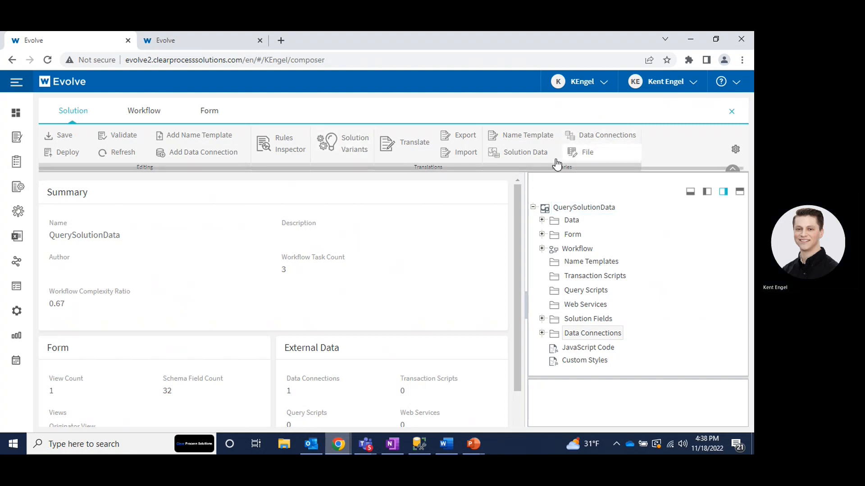
{"action": "left_click", "coordinate": [525, 157]}
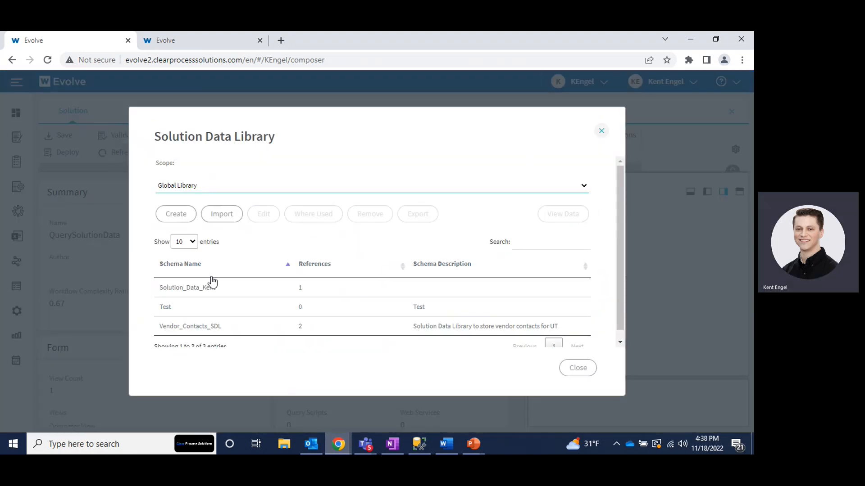
{"action": "left_click", "coordinate": [182, 187]}
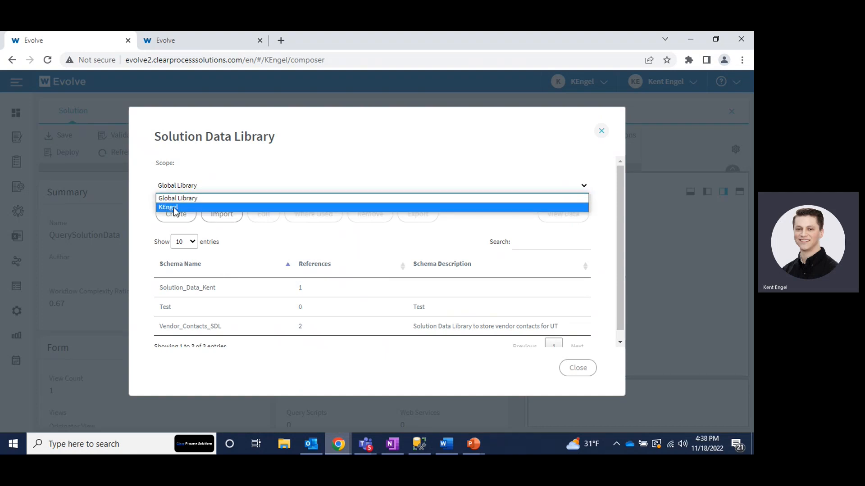
{"action": "left_click", "coordinate": [215, 199]}
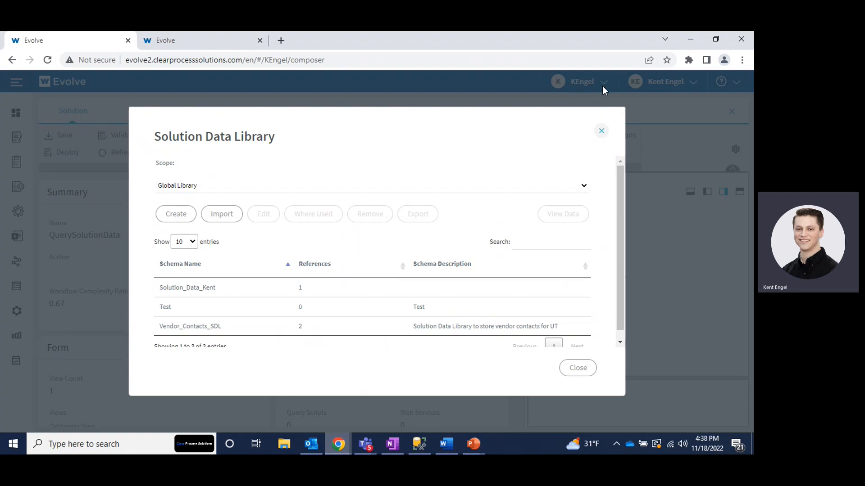
{"action": "left_click", "coordinate": [182, 186]}
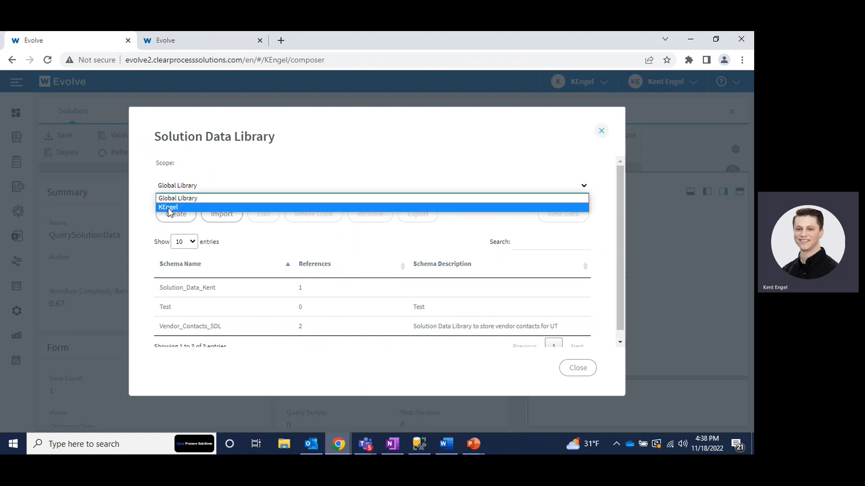
{"action": "left_click", "coordinate": [170, 208]}
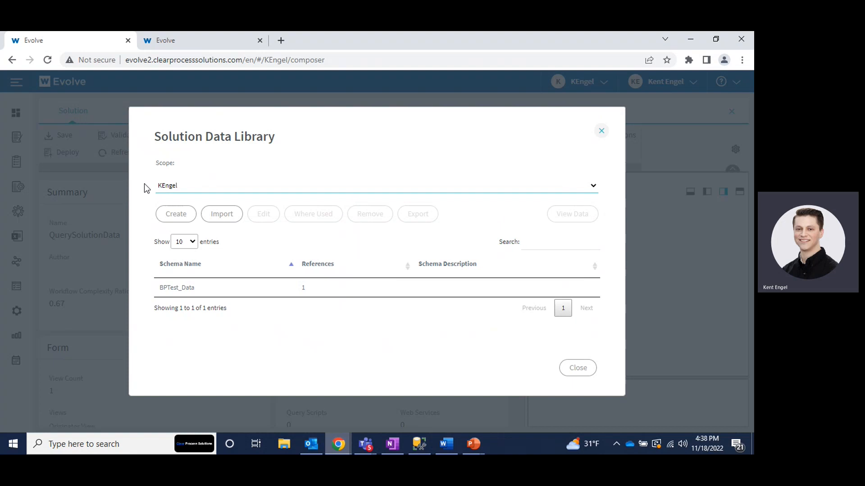
{"action": "left_click", "coordinate": [181, 188]}
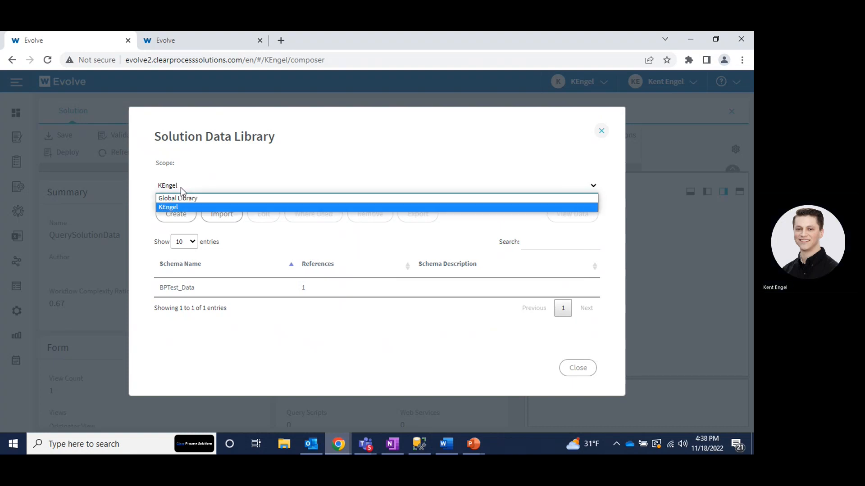
{"action": "left_click", "coordinate": [179, 196]}
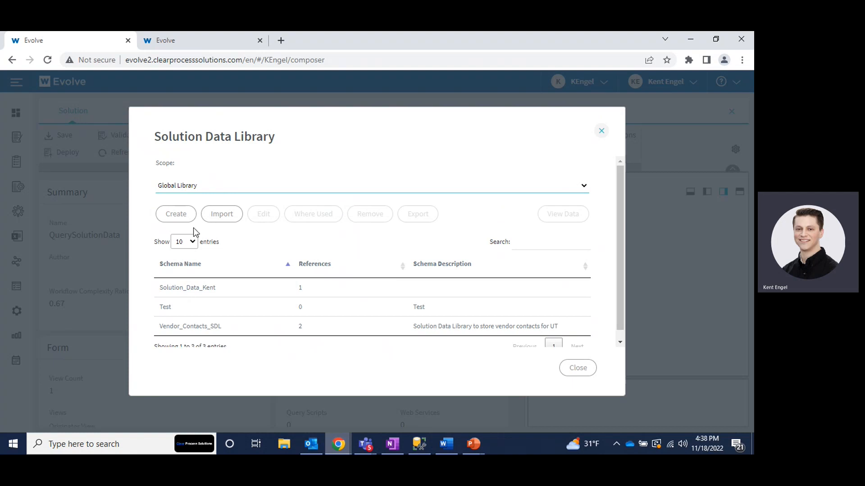
{"action": "left_click", "coordinate": [179, 188]}
{"action": "left_click", "coordinate": [169, 208]}
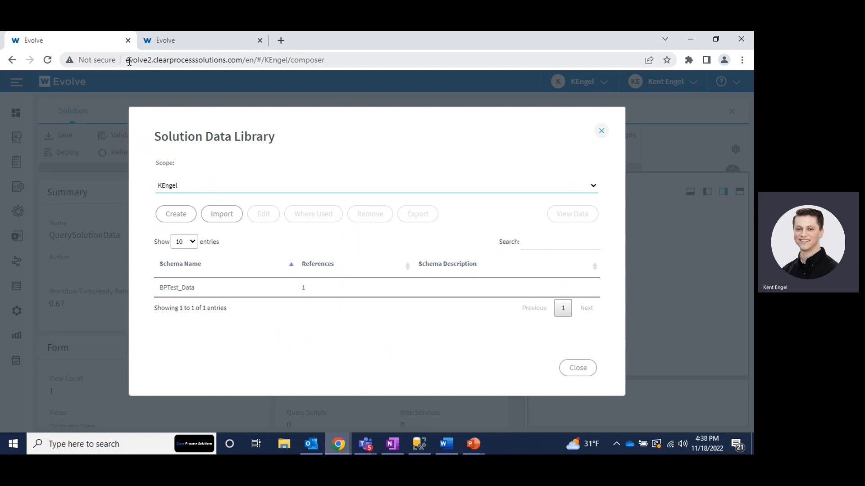
View the records stored in the BPTest_Data schema, examine the Buy More Flowers GmbH row and close the Solution Data Library
{"action": "left_click", "coordinate": [207, 288]}
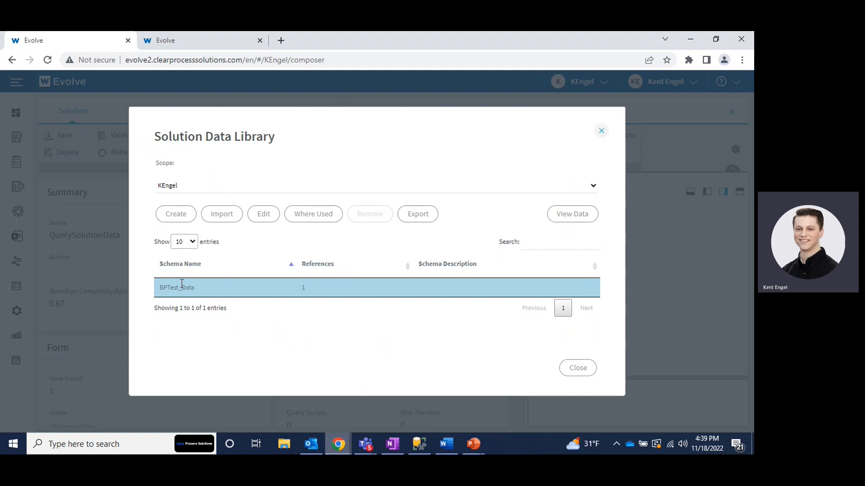
{"action": "left_click", "coordinate": [563, 220]}
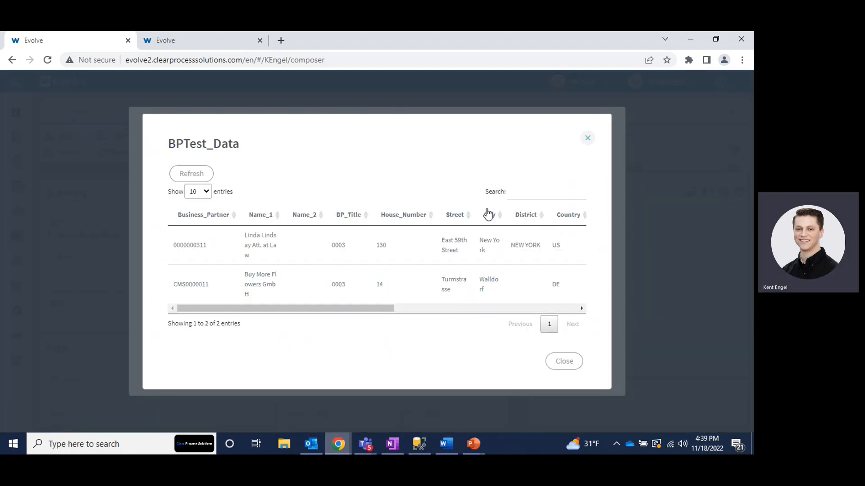
{"action": "left_click_drag", "start_coordinate": [188, 247], "coordinate": [320, 247]}
{"action": "left_click", "coordinate": [320, 247]}
{"action": "left_click_drag", "start_coordinate": [174, 283], "coordinate": [572, 291]}
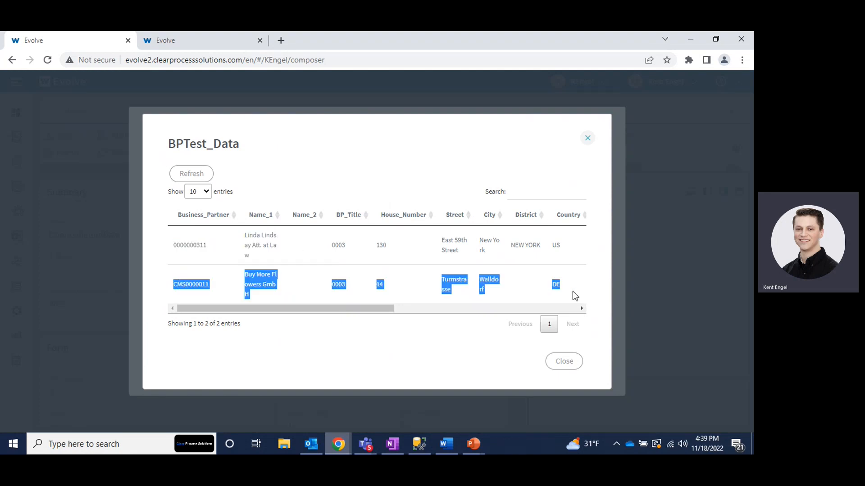
{"action": "left_click", "coordinate": [572, 291]}
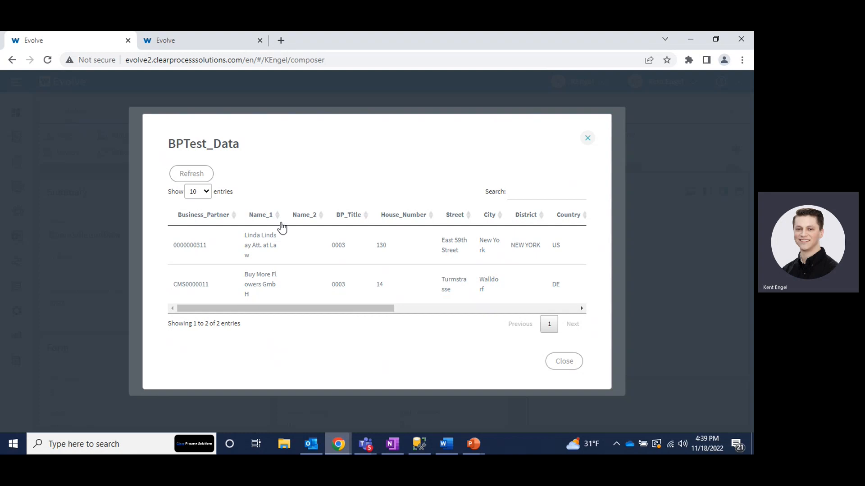
{"action": "mouse_move", "coordinate": [265, 310]}
{"action": "left_mouse_down"}
{"action": "mouse_move", "coordinate": [480, 310]}
{"action": "mouse_move", "coordinate": [252, 310]}
{"action": "left_mouse_up"}
{"action": "left_click", "coordinate": [587, 139]}
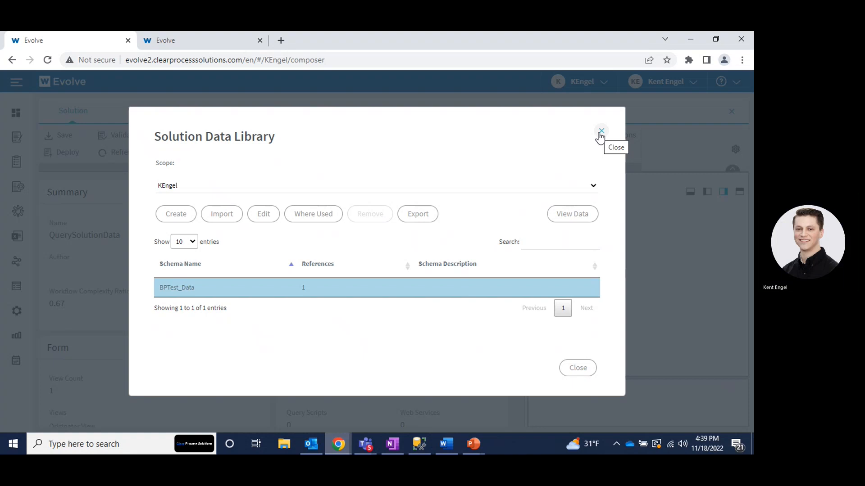
{"action": "left_click", "coordinate": [600, 136]}
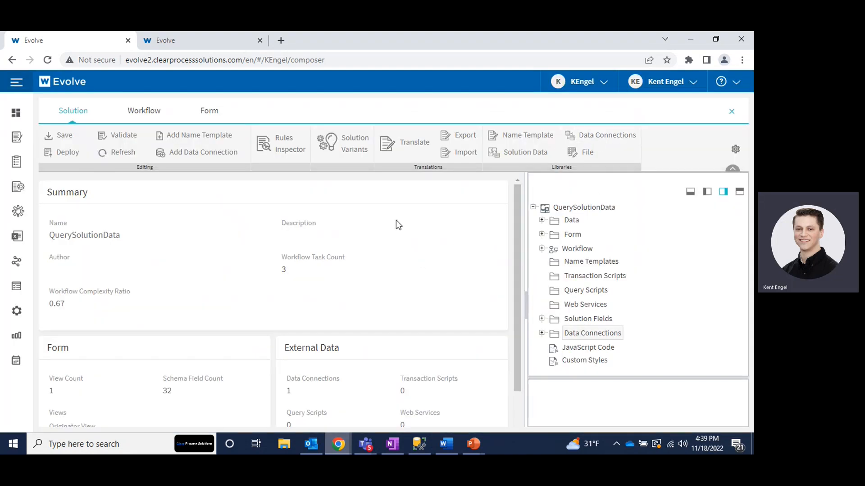
In the form design, examine the form data bindings of the Business Partner, Title, Name 1, Name 2 and House Number fields
{"action": "left_click", "coordinate": [209, 111]}
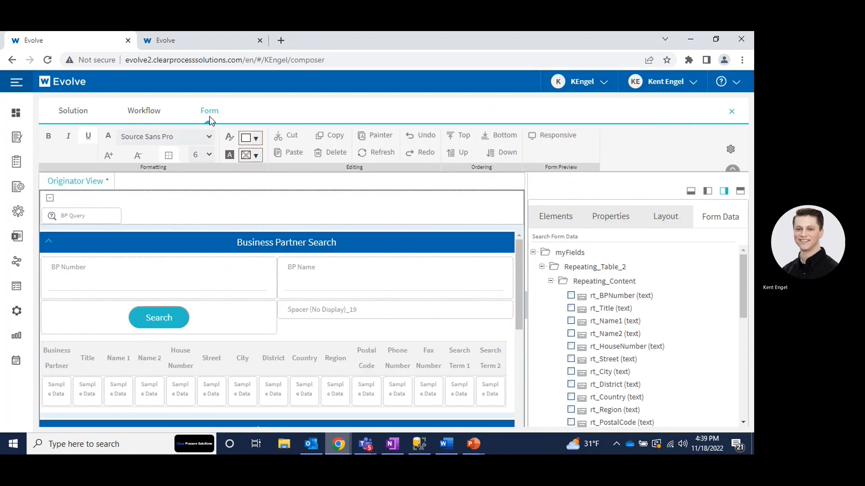
{"action": "scroll", "coordinate": [273, 315], "scroll_direction": "down", "scroll_amount": 6}
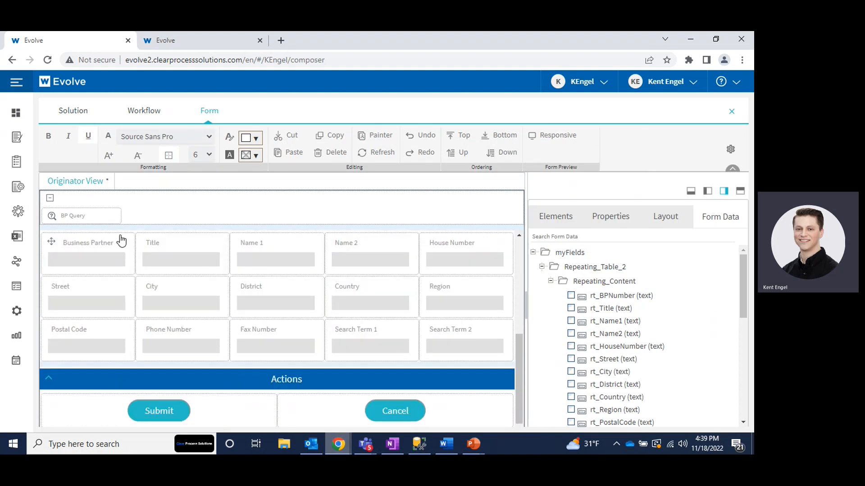
{"action": "left_click", "coordinate": [109, 265]}
{"action": "scroll", "coordinate": [721, 342], "scroll_direction": "down", "scroll_amount": 4}
{"action": "scroll", "coordinate": [693, 330], "scroll_direction": "down", "scroll_amount": 2}
{"action": "scroll", "coordinate": [693, 330], "scroll_direction": "up", "scroll_amount": 1}
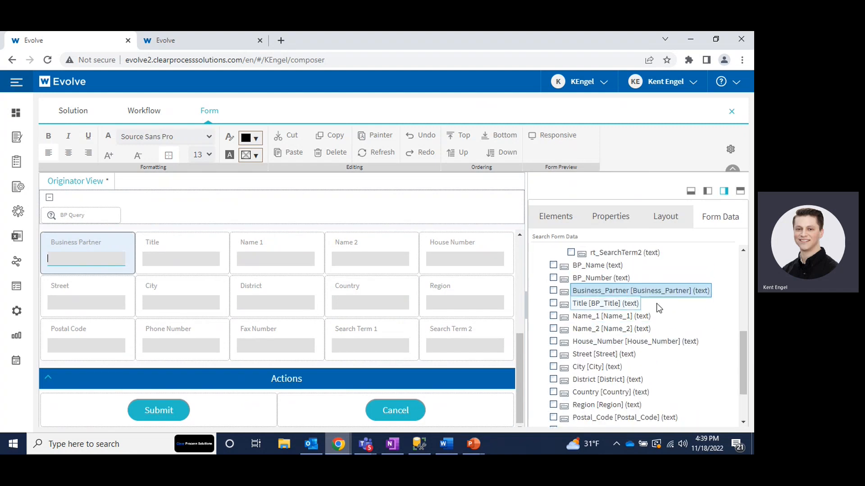
{"action": "left_click", "coordinate": [189, 264]}
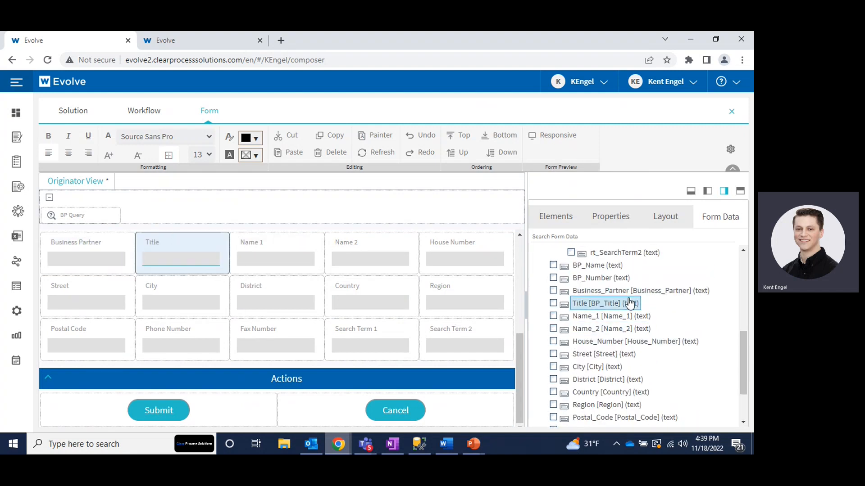
{"action": "left_click", "coordinate": [291, 261]}
{"action": "left_click", "coordinate": [381, 267]}
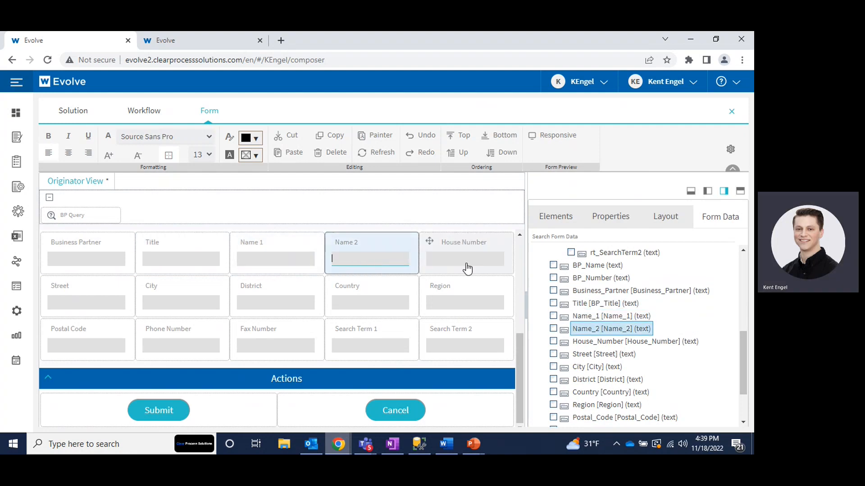
{"action": "left_click", "coordinate": [466, 263]}
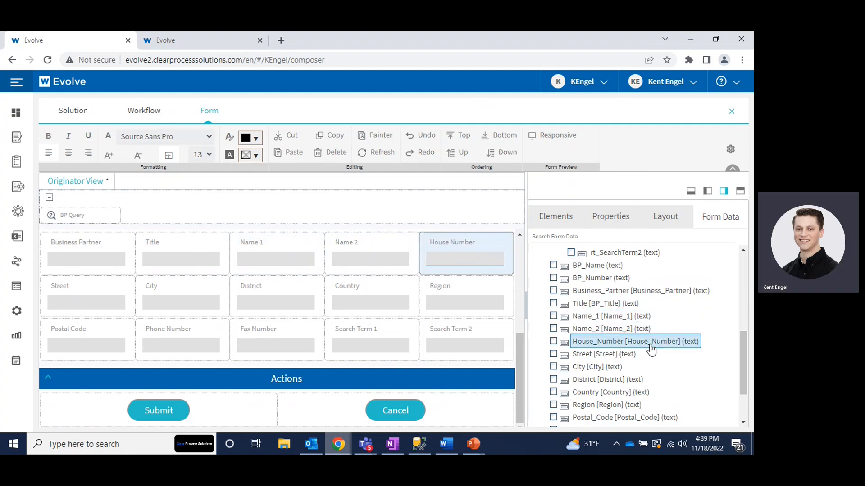
Examine the form data bindings of the Street, City, District and Region fields in the Business Partner Data section
{"action": "left_click", "coordinate": [609, 355]}
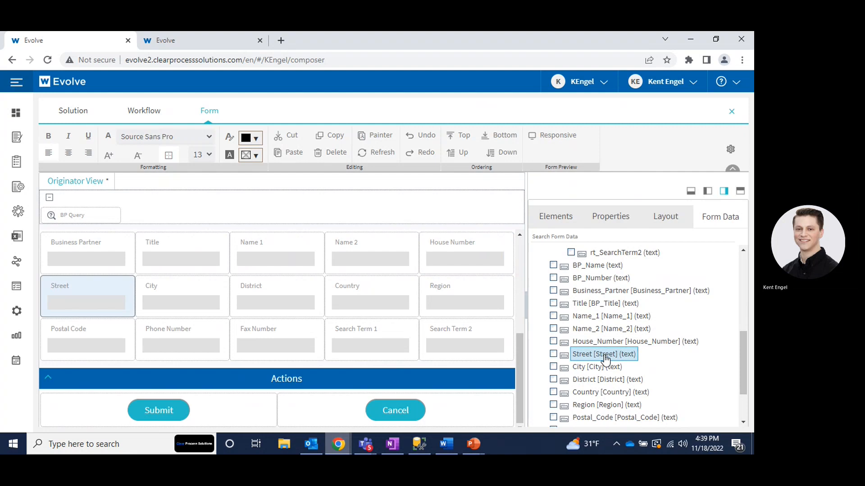
{"action": "left_click", "coordinate": [198, 309]}
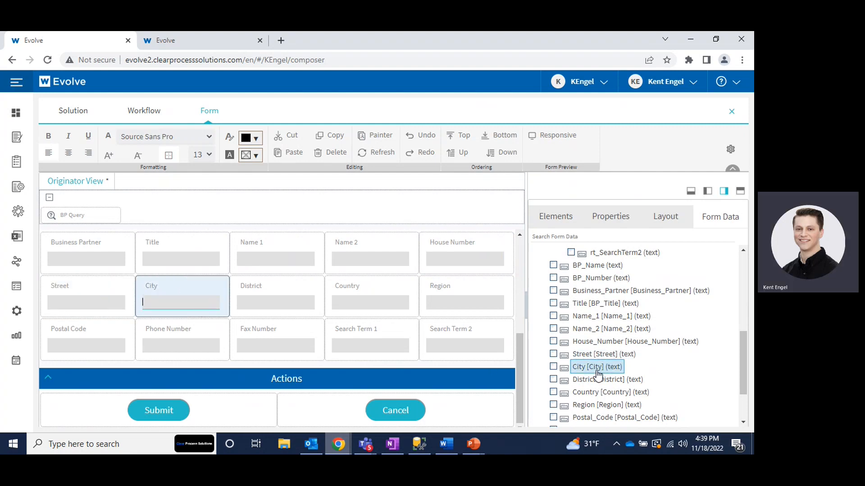
{"action": "left_click", "coordinate": [280, 310]}
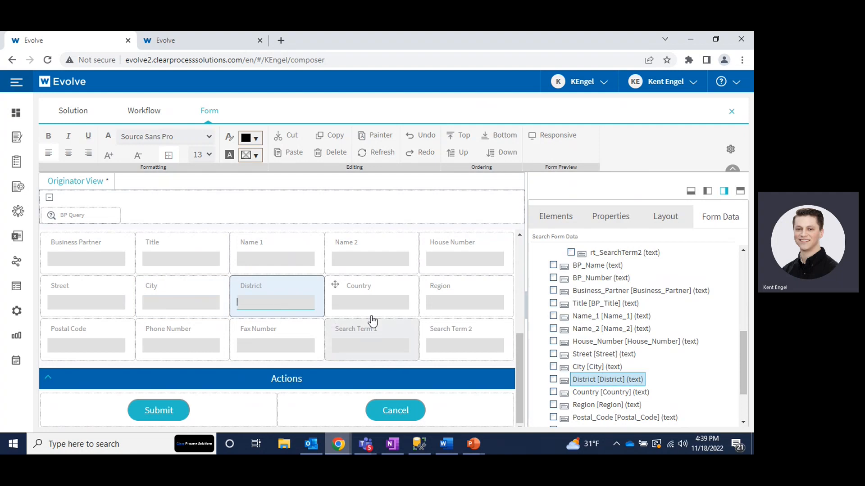
{"action": "left_click", "coordinate": [450, 311]}
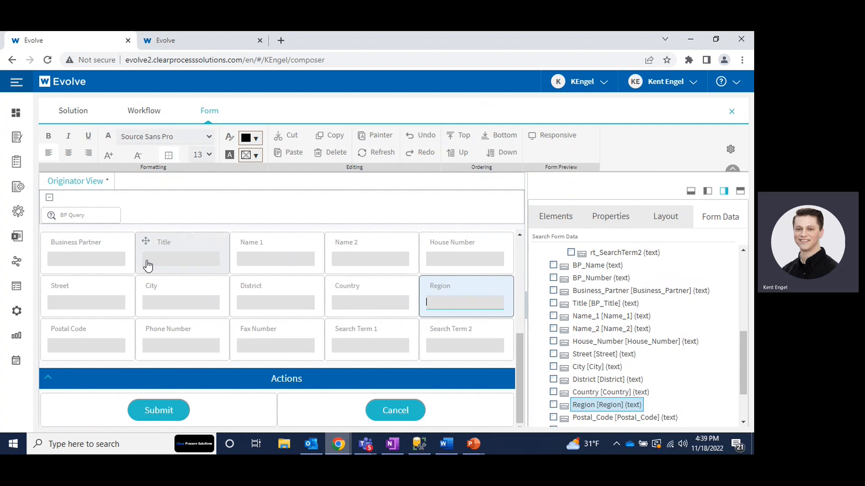
Examine the Promote to Solution Field property of the Business Partner form field
{"action": "left_click", "coordinate": [101, 266]}
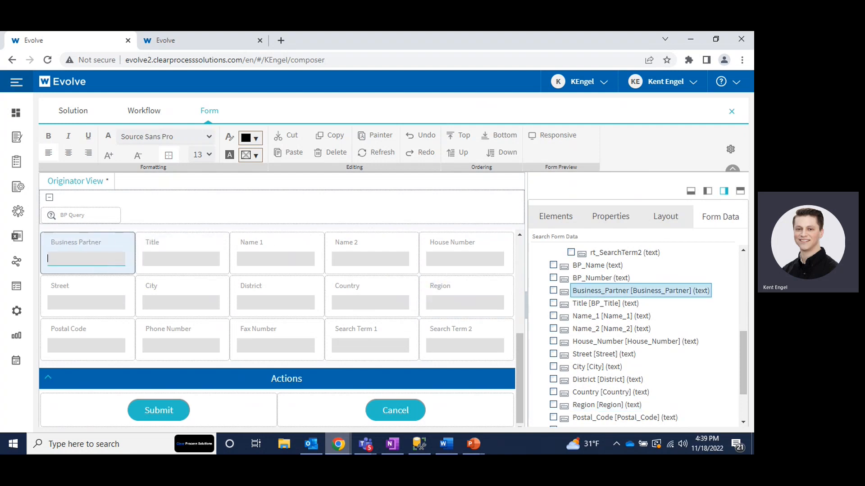
{"action": "left_click", "coordinate": [624, 226]}
{"action": "scroll", "coordinate": [677, 349], "scroll_direction": "down", "scroll_amount": 5}
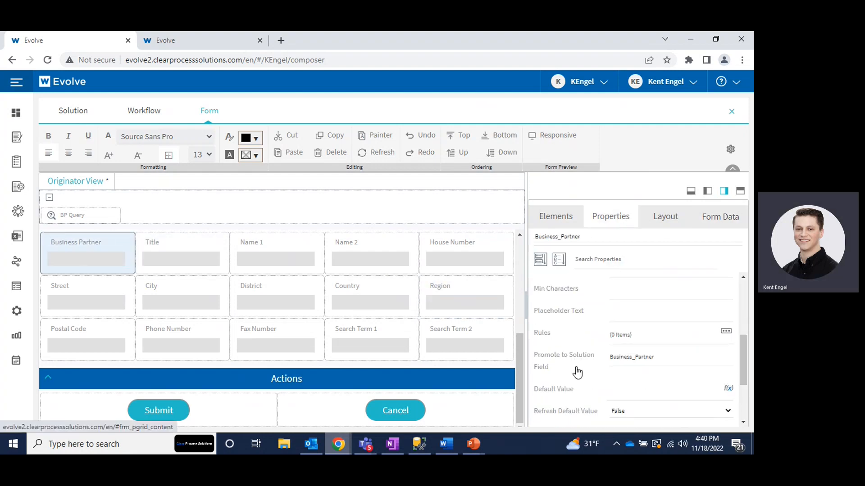
{"action": "double_click", "coordinate": [612, 360]}
{"action": "left_click", "coordinate": [75, 260]}
Examine the Promote to Solution Field property of the Title and Name 1 form fields
{"action": "left_click", "coordinate": [184, 260]}
{"action": "scroll", "coordinate": [643, 374], "scroll_direction": "down", "scroll_amount": 5}
{"action": "double_click", "coordinate": [614, 357]}
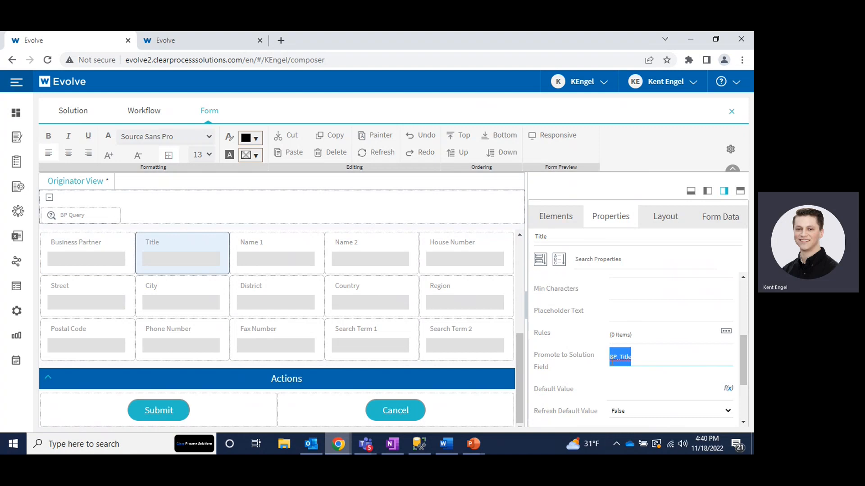
{"action": "left_click", "coordinate": [624, 358]}
{"action": "double_click", "coordinate": [624, 358]}
{"action": "left_click", "coordinate": [634, 359]}
{"action": "left_click_drag", "start_coordinate": [620, 359], "coordinate": [636, 358]}
{"action": "left_click", "coordinate": [636, 358]}
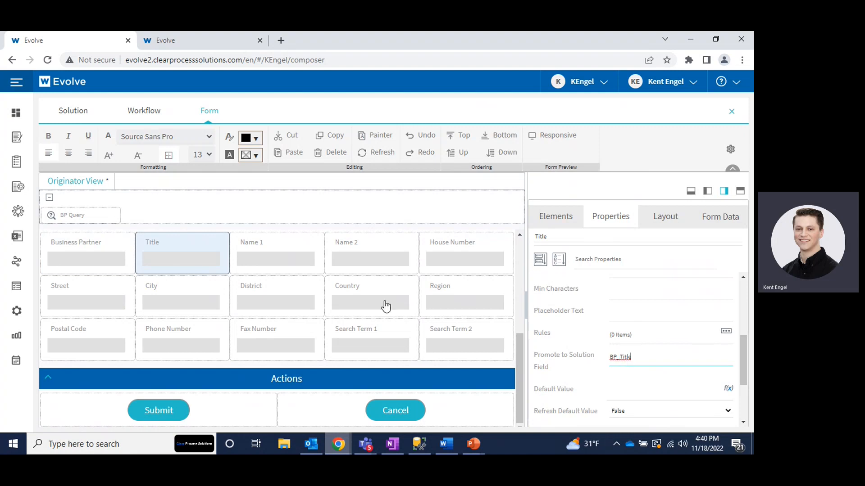
{"action": "left_click", "coordinate": [286, 265]}
{"action": "scroll", "coordinate": [714, 371], "scroll_direction": "down", "scroll_amount": 5}
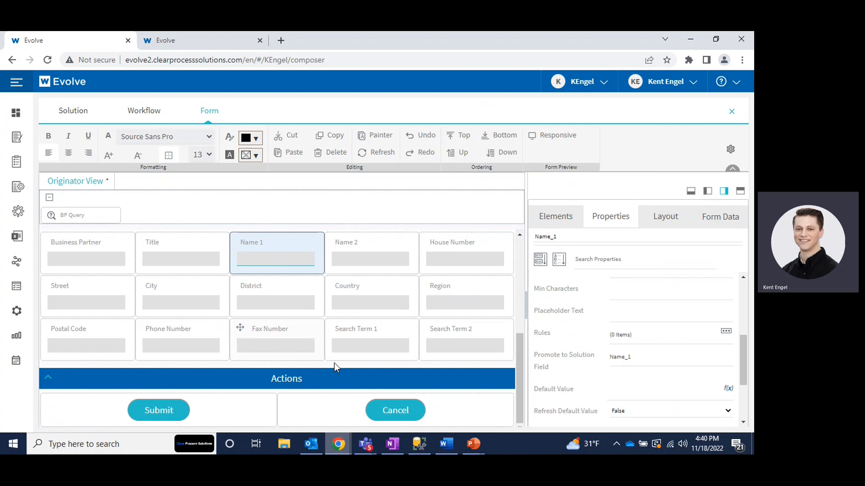
{"action": "double_click", "coordinate": [645, 359]}
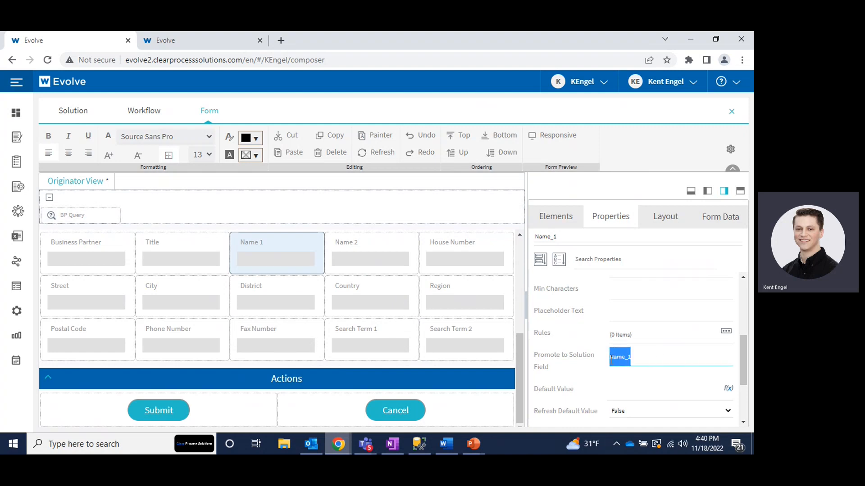
Open the solution's Solution Data Library and set its scope from the global library to the current app's own library
{"action": "left_click", "coordinate": [73, 110]}
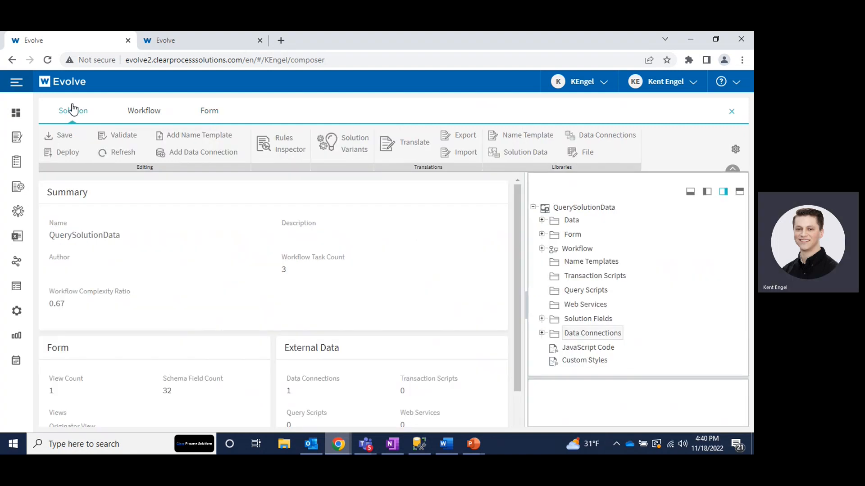
{"action": "left_click", "coordinate": [523, 154]}
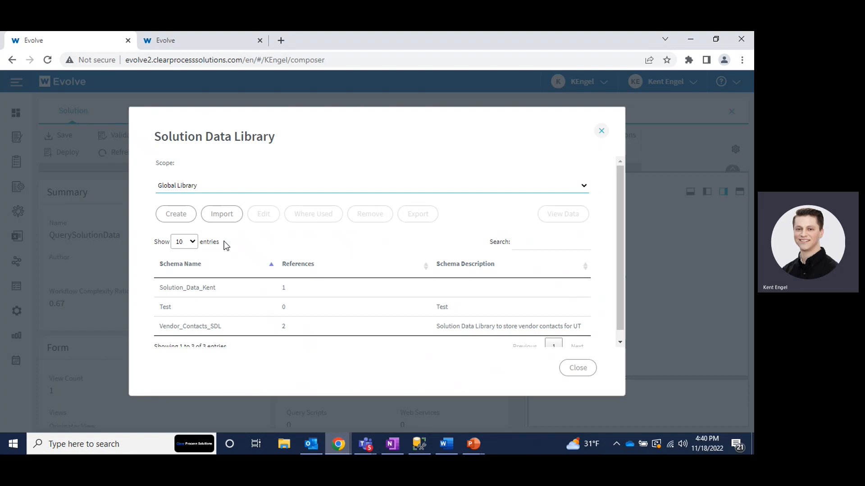
{"action": "left_click", "coordinate": [197, 188]}
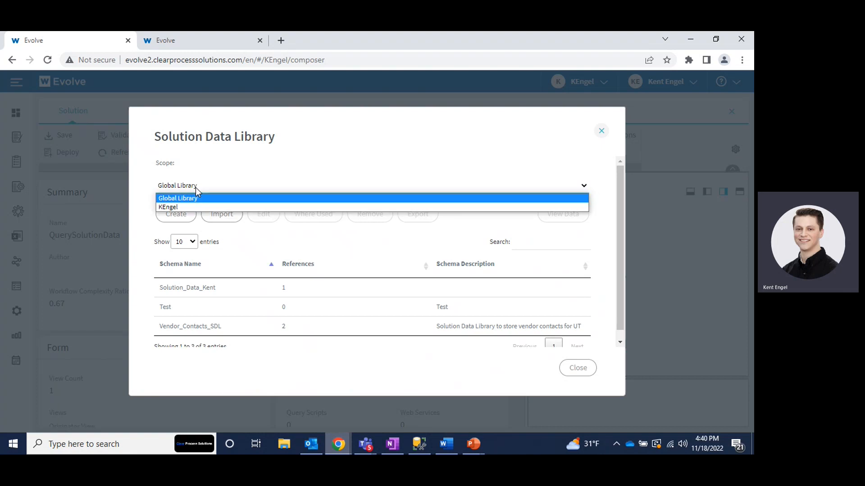
{"action": "left_click", "coordinate": [179, 205]}
Start creating a library schema, name it BPSolutionData and leave its description empty
{"action": "left_click", "coordinate": [175, 215]}
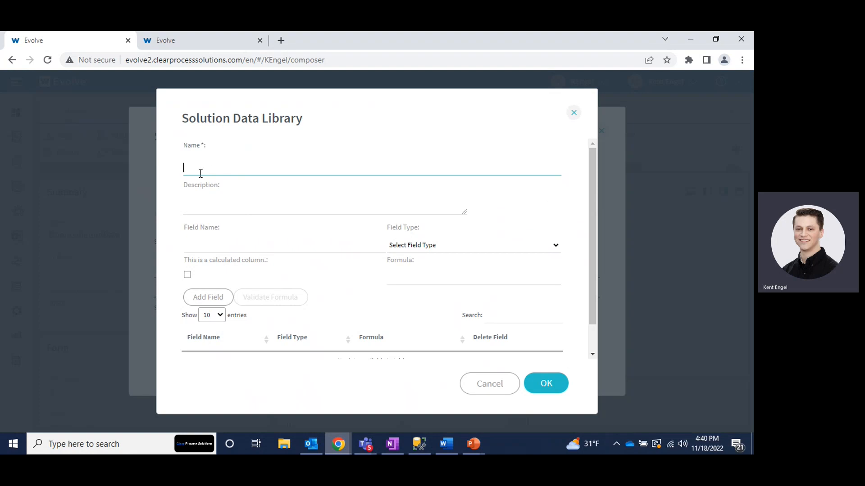
{"action": "type", "text": "BPSolutionData"}
{"action": "left_click", "coordinate": [222, 210]}
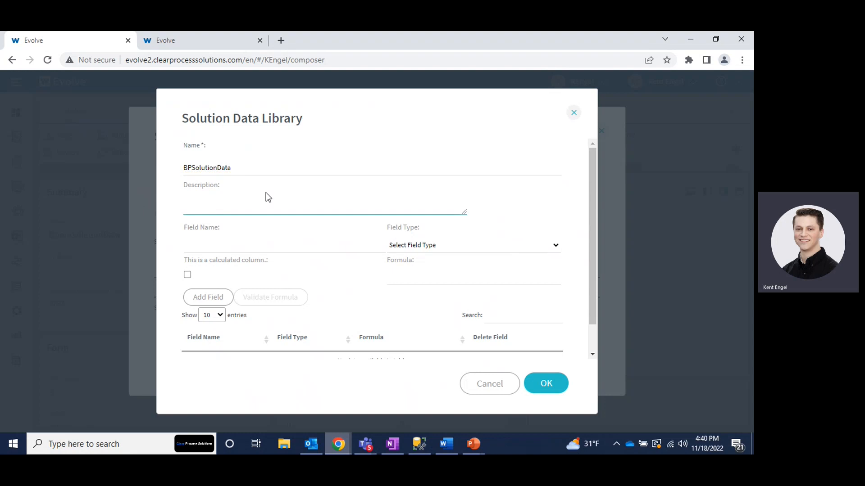
{"action": "left_click", "coordinate": [217, 245]}
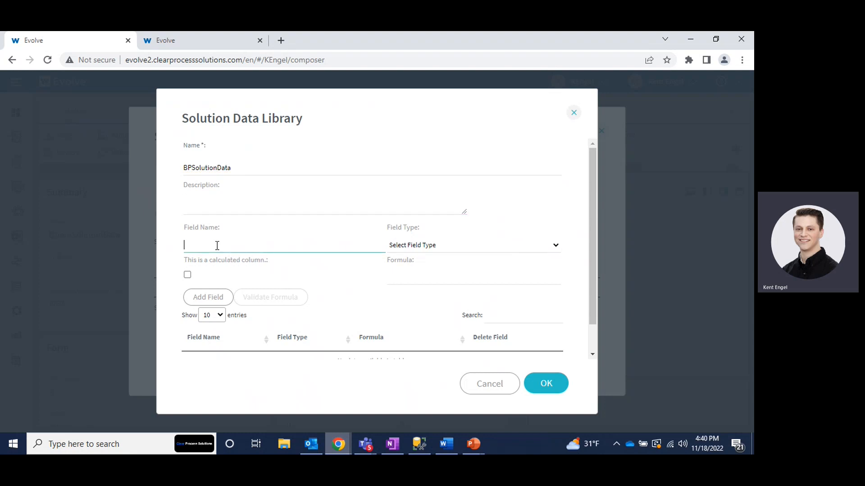
{"action": "left_click_drag", "start_coordinate": [264, 108], "coordinate": [195, 109]}
Add a field named Name_1 of type string(max) to the BPSolutionData schema
{"action": "left_click", "coordinate": [185, 242]}
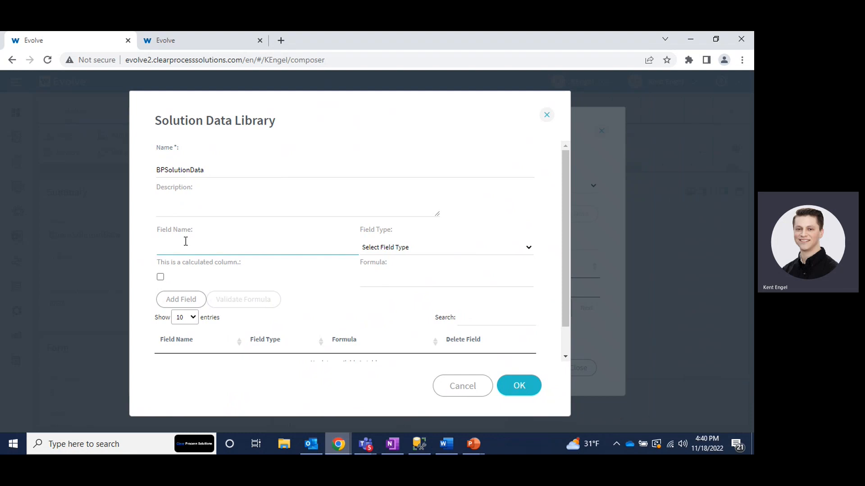
{"action": "type", "text": "me_1"}
{"action": "left_click", "coordinate": [405, 248]}
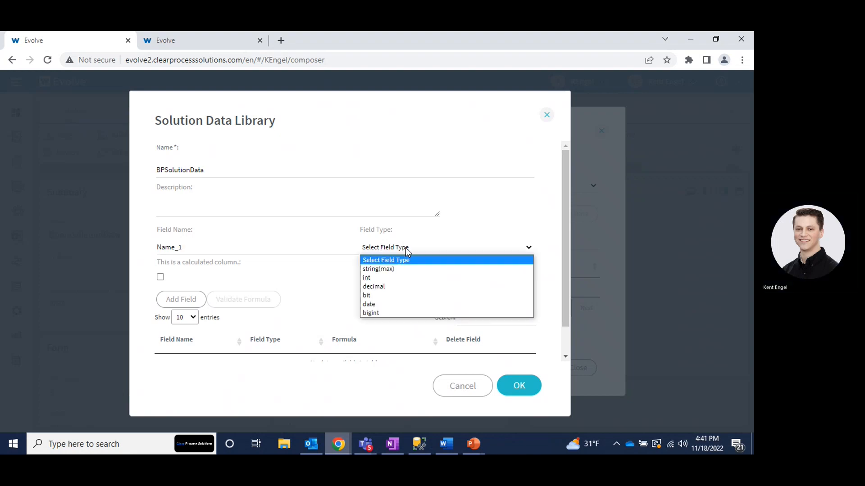
{"action": "left_click", "coordinate": [396, 266]}
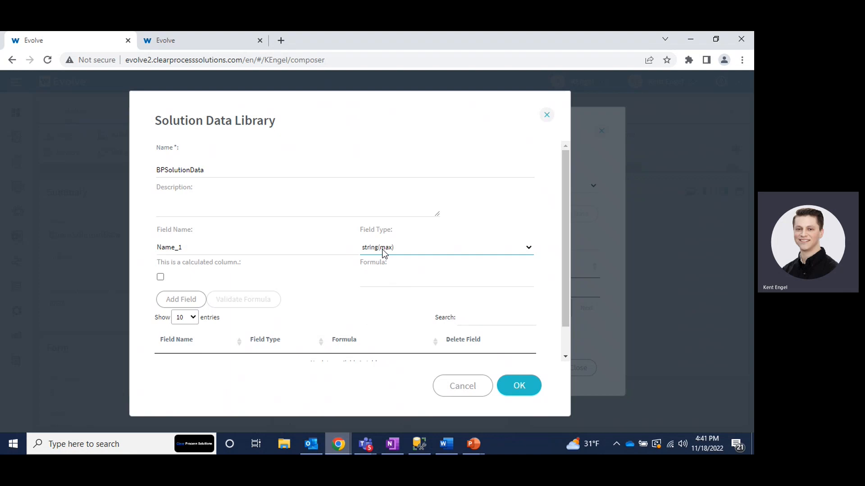
{"action": "left_click", "coordinate": [383, 253]}
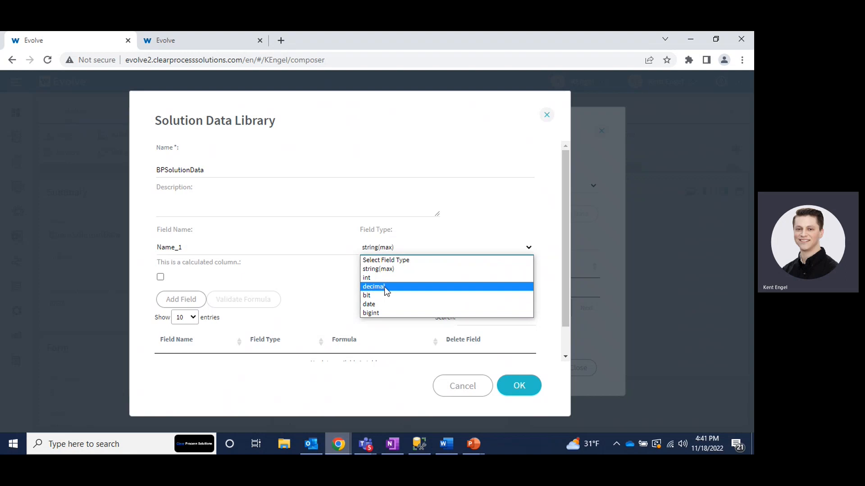
{"action": "left_click", "coordinate": [421, 235]}
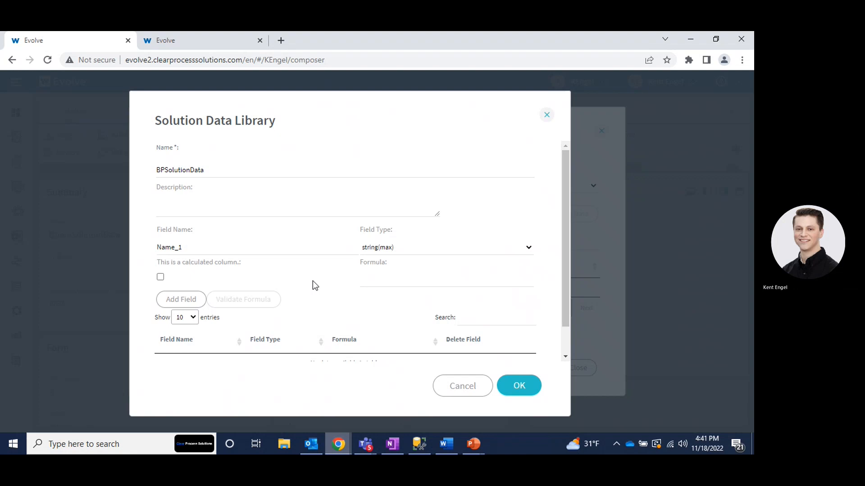
{"action": "scroll", "coordinate": [194, 298], "scroll_direction": "down", "scroll_amount": 2}
{"action": "left_click", "coordinate": [198, 270]}
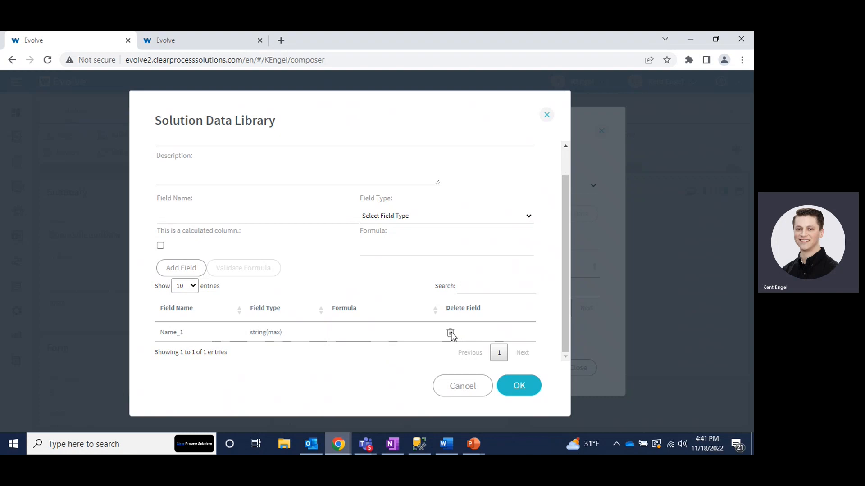
Delete the Name_1 field from the new schema and discard the schema
{"action": "left_click", "coordinate": [172, 334]}
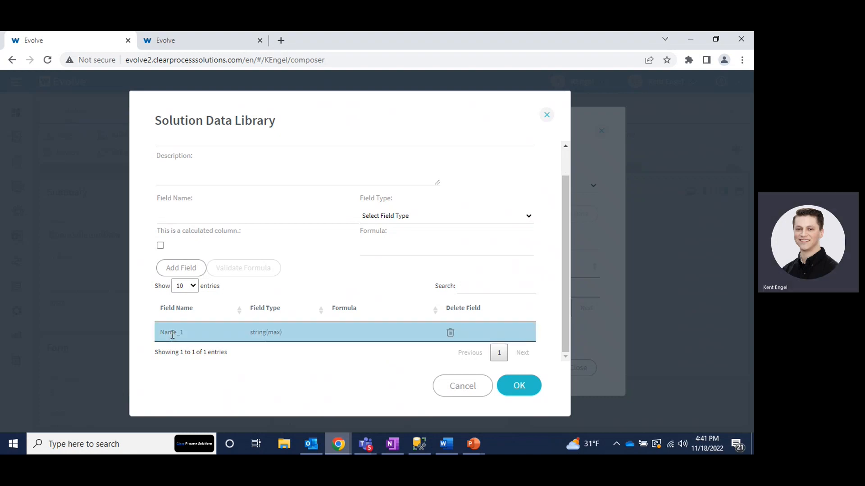
{"action": "left_click", "coordinate": [450, 332]}
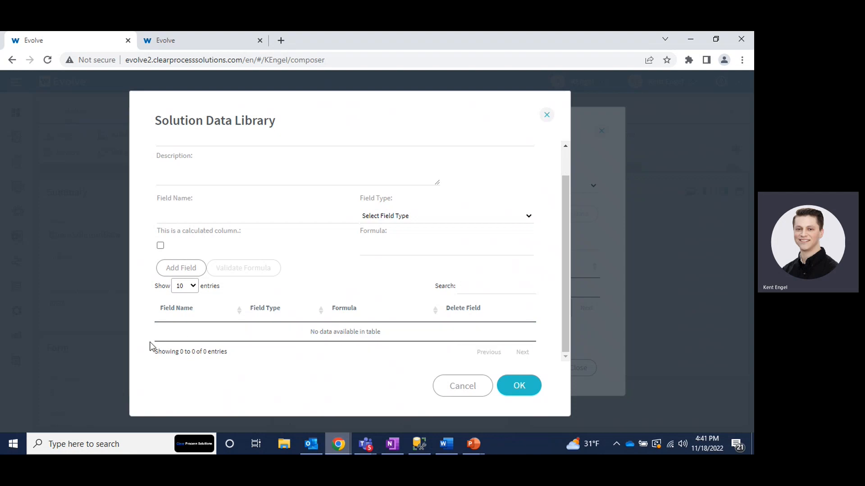
{"action": "left_click", "coordinate": [177, 331]}
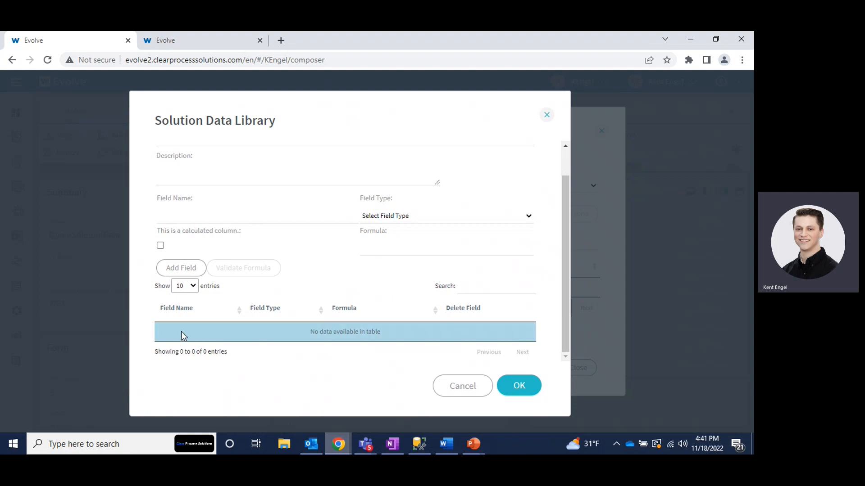
{"action": "left_click", "coordinate": [185, 220]}
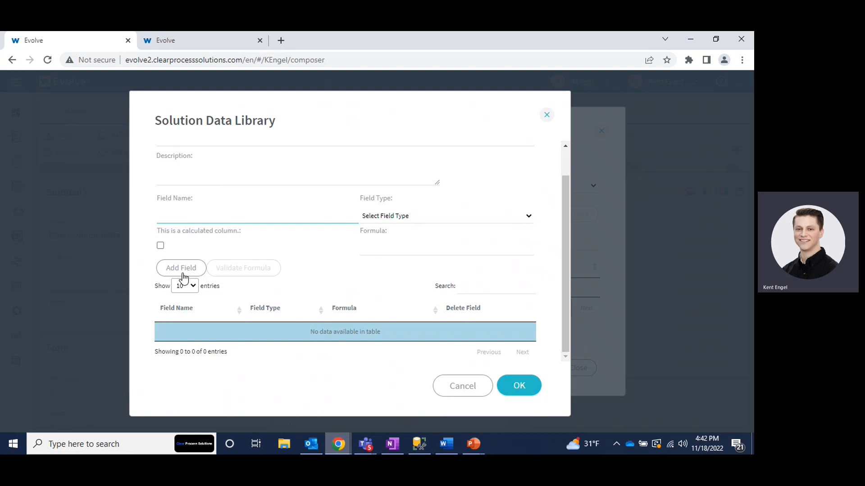
{"action": "scroll", "coordinate": [217, 287], "scroll_direction": "up", "scroll_amount": 1}
{"action": "scroll", "coordinate": [215, 288], "scroll_direction": "down", "scroll_amount": 1}
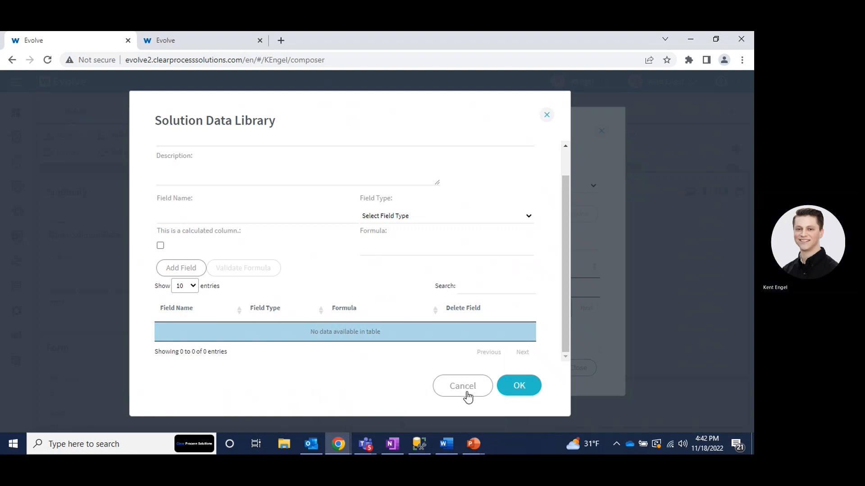
{"action": "left_click", "coordinate": [514, 388]}
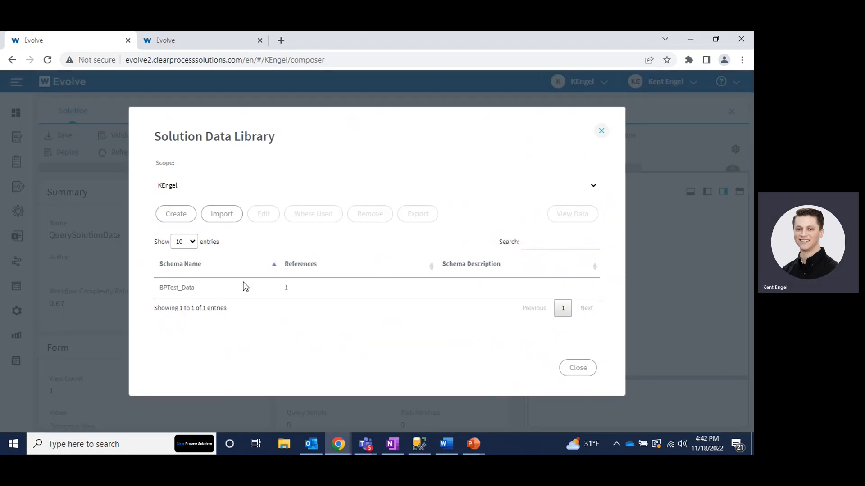
View the records stored in the BPTest_Data schema and close the Solution Data Library
{"action": "left_click", "coordinate": [170, 288]}
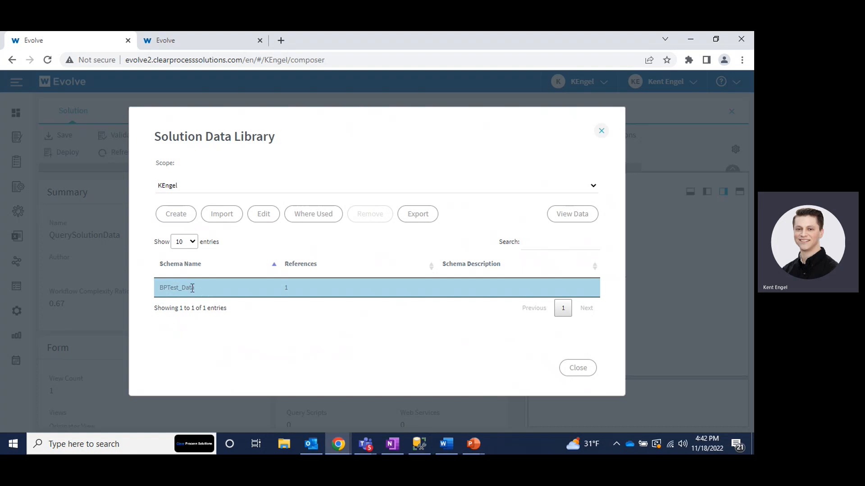
{"action": "left_click", "coordinate": [585, 214]}
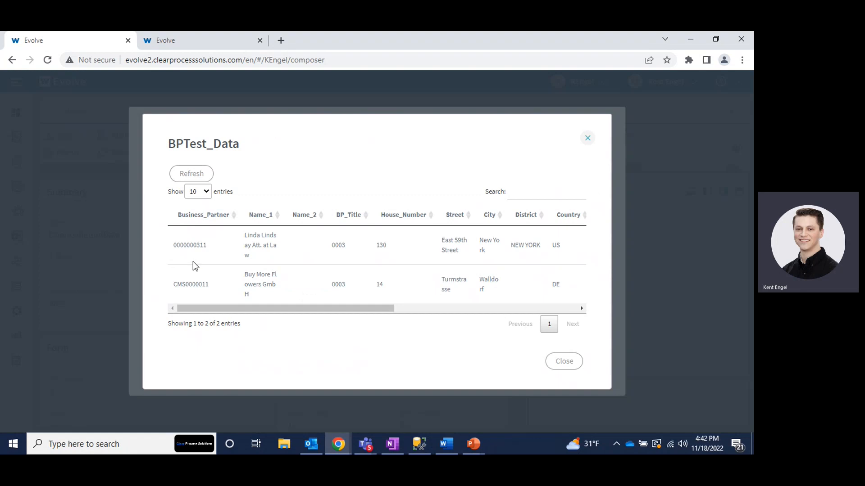
{"action": "left_click", "coordinate": [588, 136]}
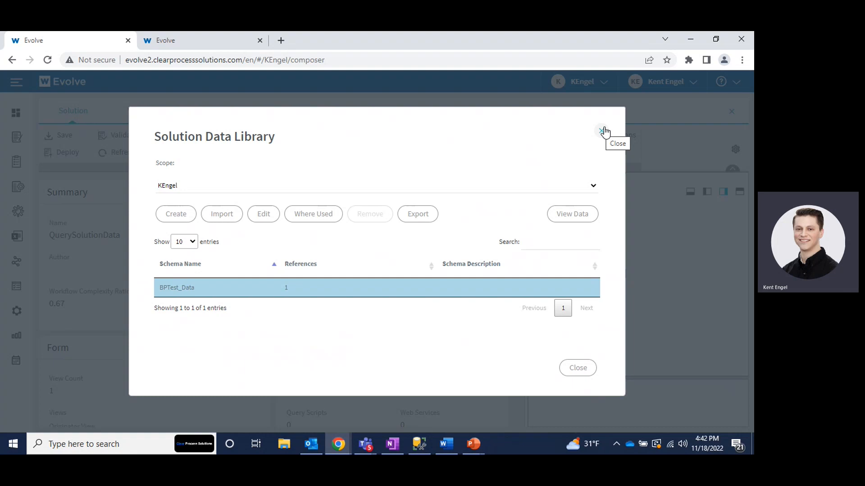
{"action": "left_click", "coordinate": [603, 131]}
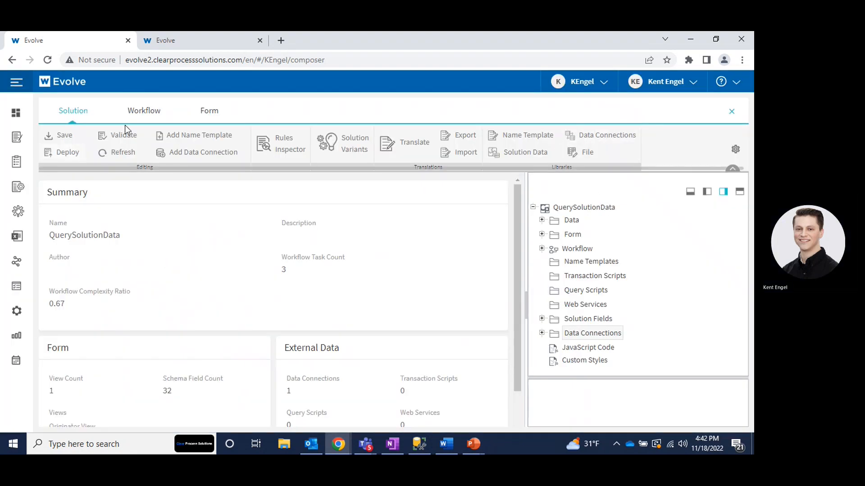
Open the plug-in parameters of the Action 3 node in the QuerySolutionData workflow
{"action": "left_click", "coordinate": [138, 112]}
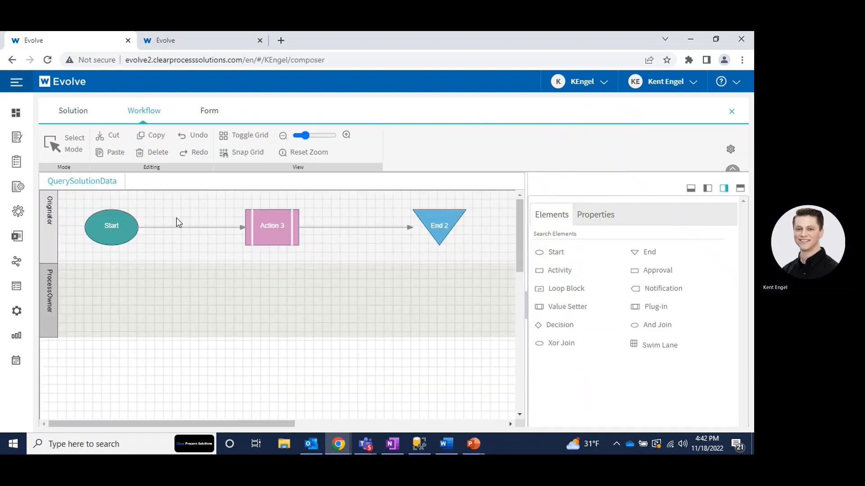
{"action": "left_click", "coordinate": [276, 215]}
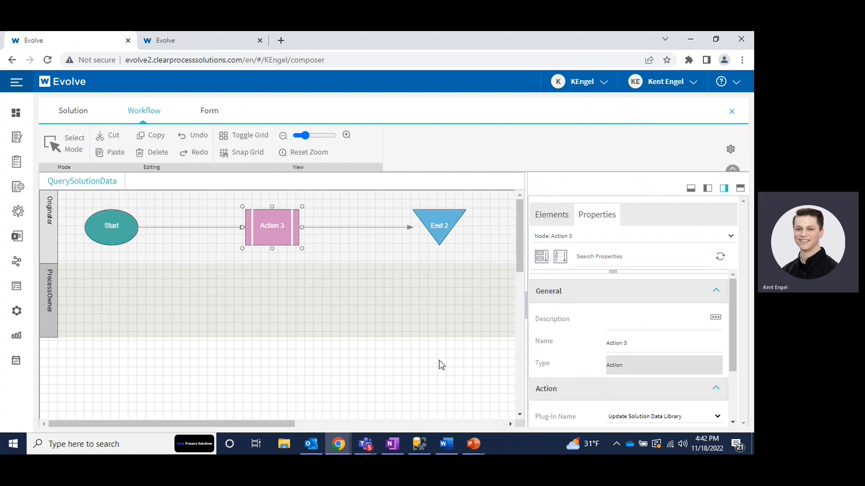
{"action": "left_click_drag", "start_coordinate": [736, 299], "coordinate": [742, 372]}
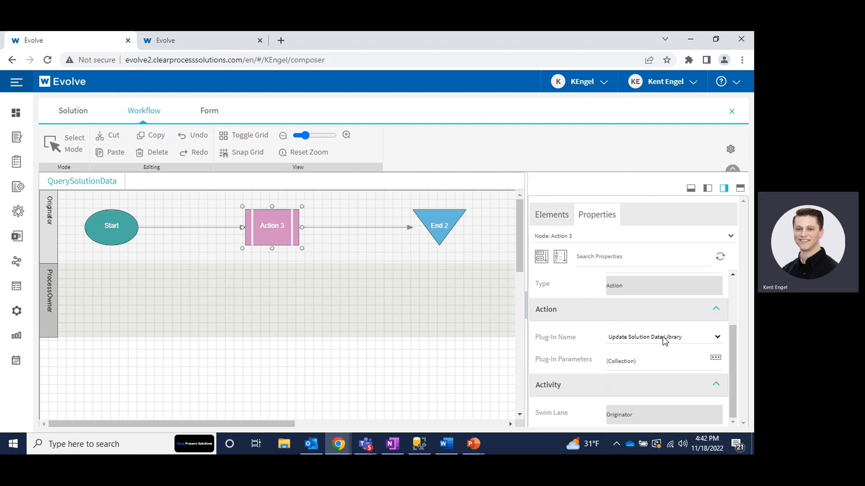
{"action": "left_click", "coordinate": [715, 360]}
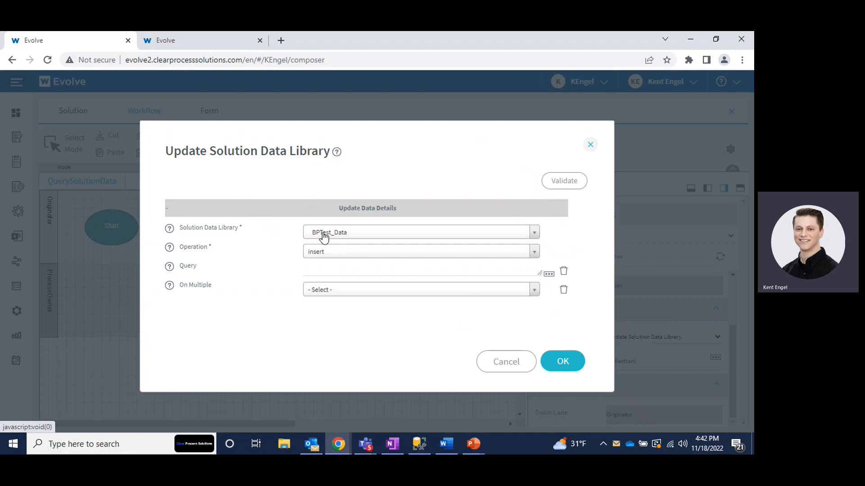
Review the available global and app libraries and select BPTest_Data as the Solution Data Library to update
{"action": "left_click", "coordinate": [328, 240]}
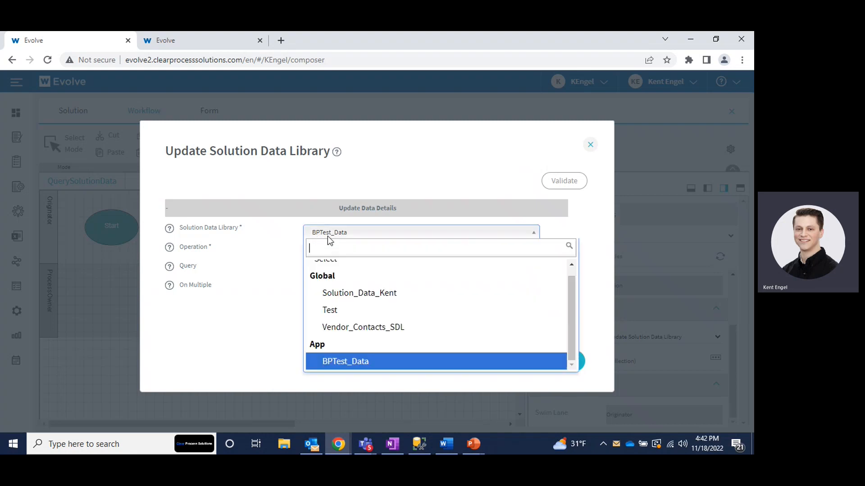
{"action": "scroll", "coordinate": [366, 305], "scroll_direction": "up", "scroll_amount": 1}
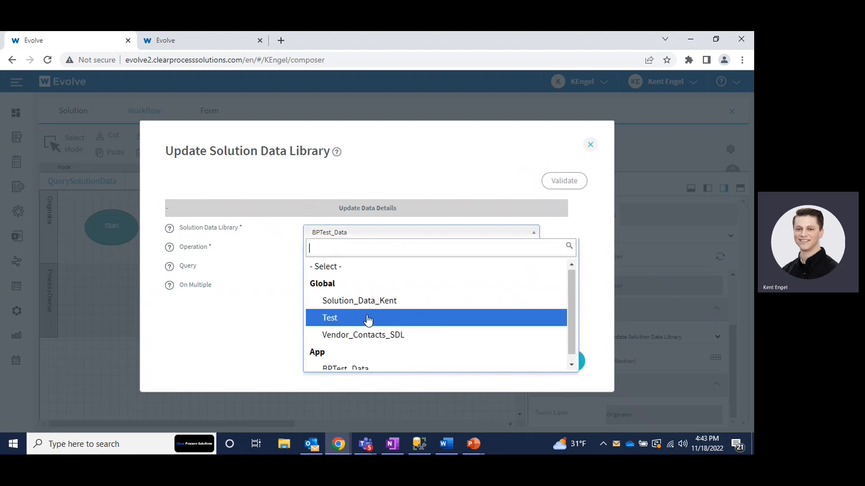
{"action": "scroll", "coordinate": [332, 360], "scroll_direction": "down", "scroll_amount": 1}
{"action": "left_click", "coordinate": [347, 363]}
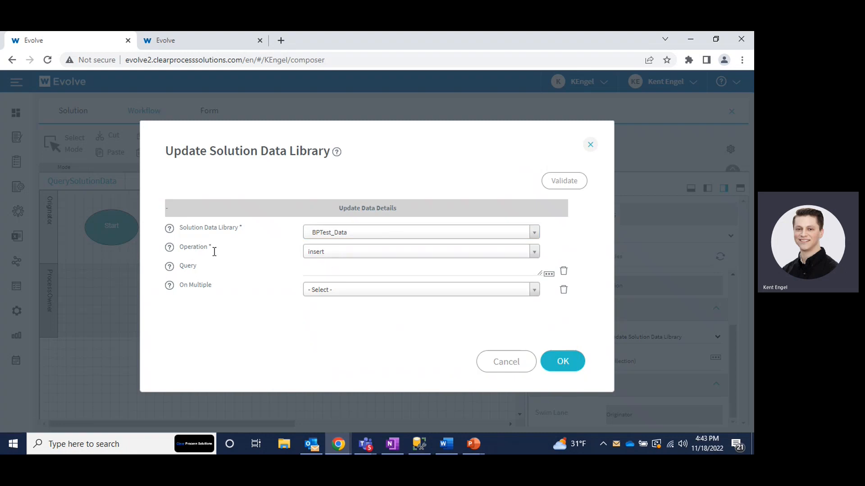
Review the operations available in the Update Solution Data Library plug-in and read the help for its Query parameter
{"action": "left_click", "coordinate": [343, 253]}
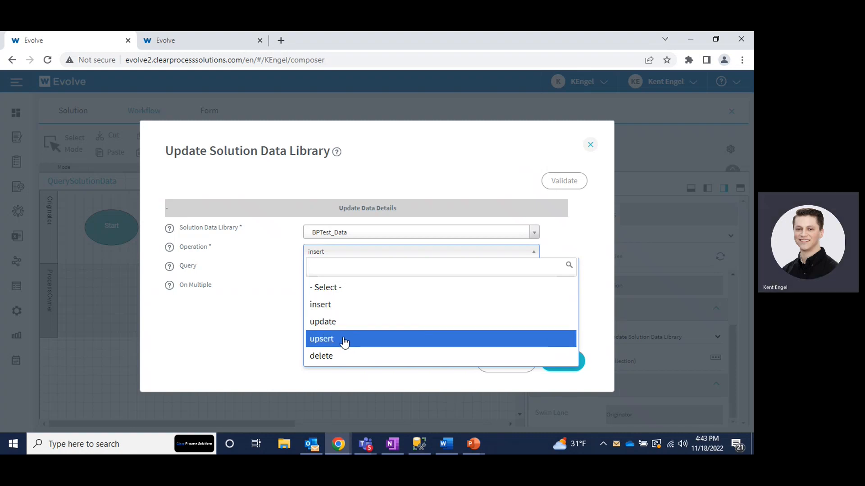
{"action": "left_click", "coordinate": [278, 338]}
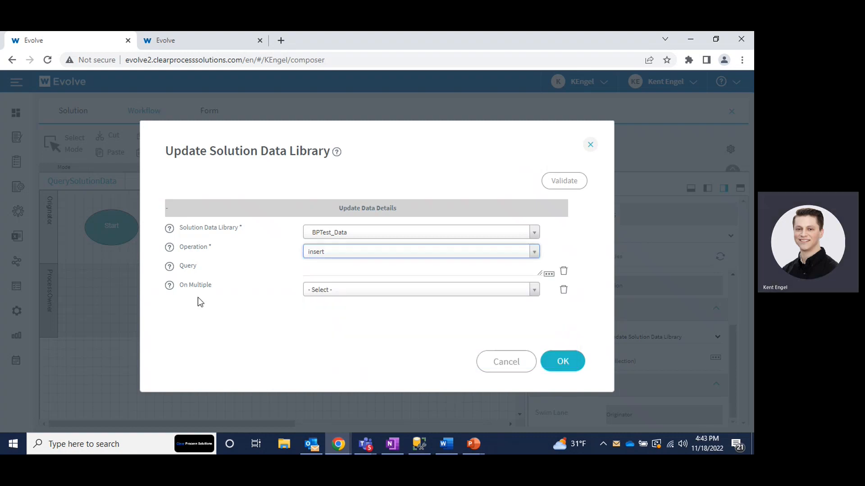
{"action": "mouse_move", "coordinate": [172, 270]}
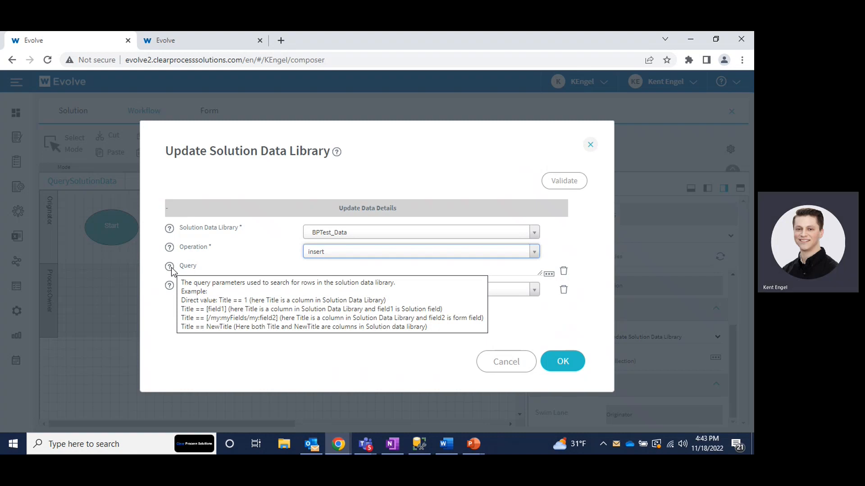
{"action": "left_click", "coordinate": [345, 271]}
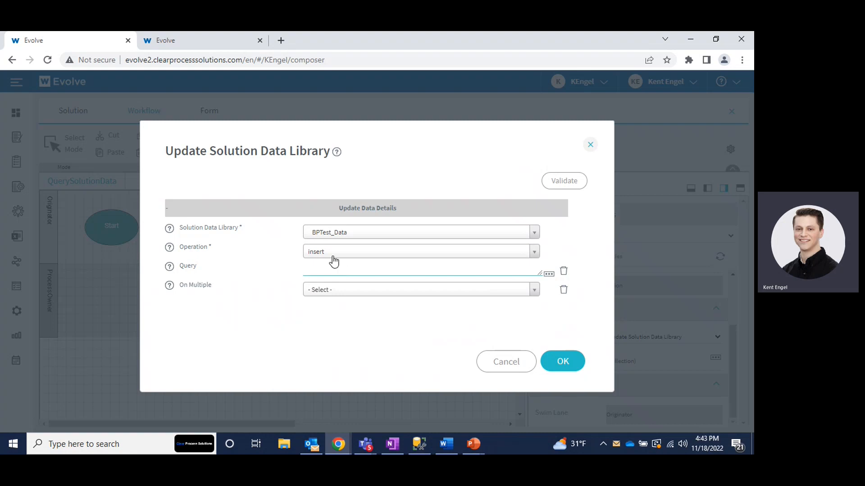
Try the update operation and the upsert operation for the BPTest_Data library, with the Query field ready for input
{"action": "left_click", "coordinate": [332, 261]}
{"action": "left_click", "coordinate": [339, 322]}
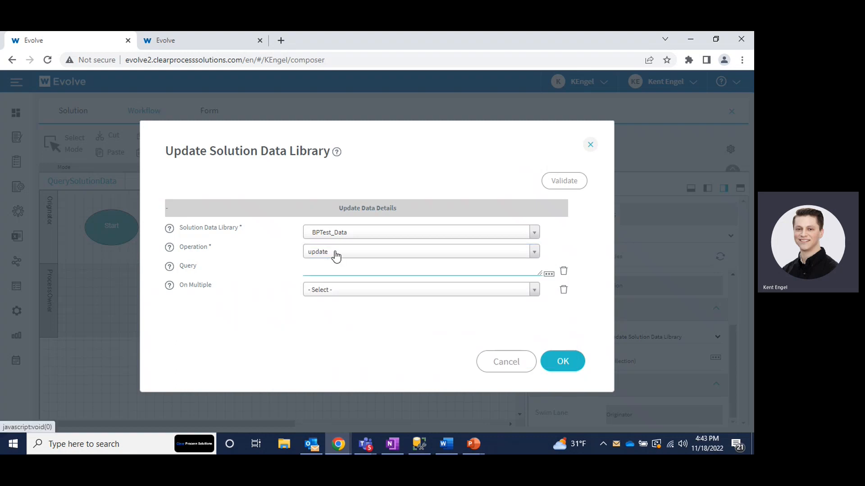
{"action": "left_click", "coordinate": [334, 253]}
{"action": "left_click", "coordinate": [343, 339]}
{"action": "left_click", "coordinate": [325, 268]}
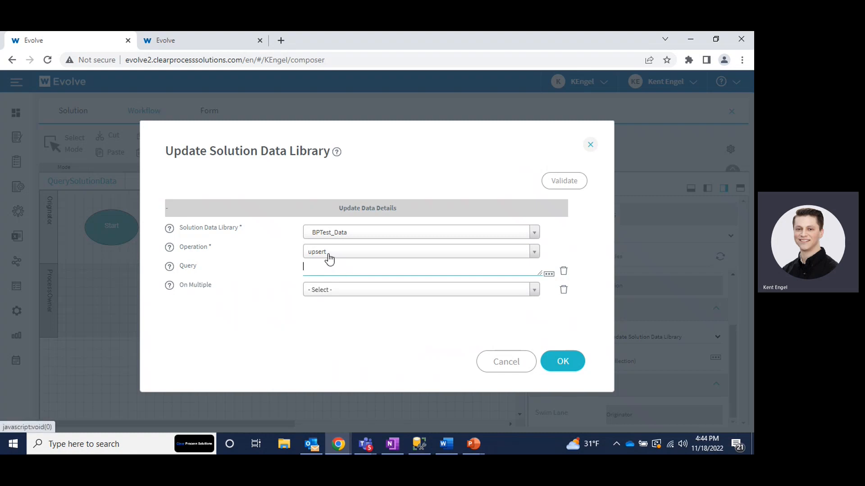
Reselect upsert as the plug-in operation and close the Update Solution Data Library parameters without saving
{"action": "left_click_drag", "start_coordinate": [419, 134], "coordinate": [402, 119]}
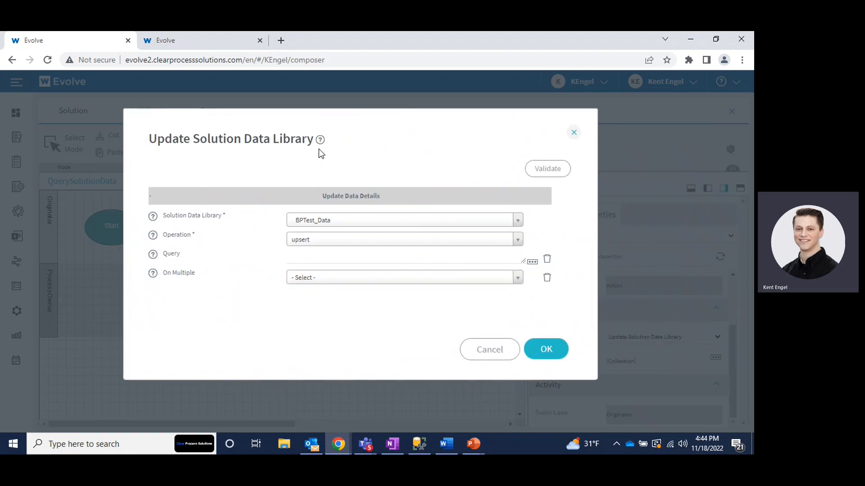
{"action": "left_click", "coordinate": [311, 244]}
{"action": "left_click", "coordinate": [334, 332]}
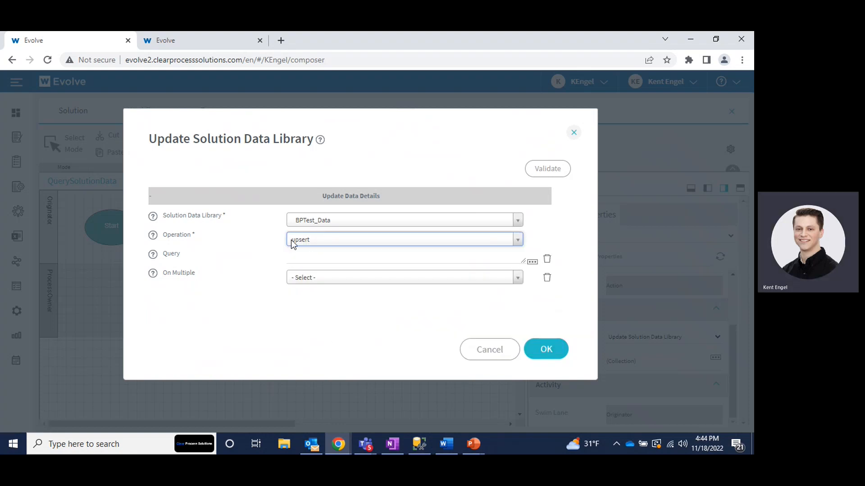
{"action": "left_click", "coordinate": [304, 259]}
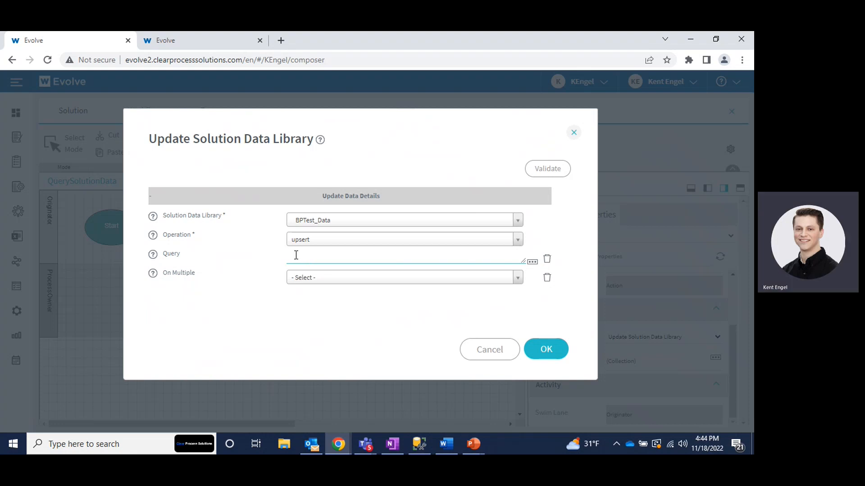
{"action": "left_click", "coordinate": [574, 134]}
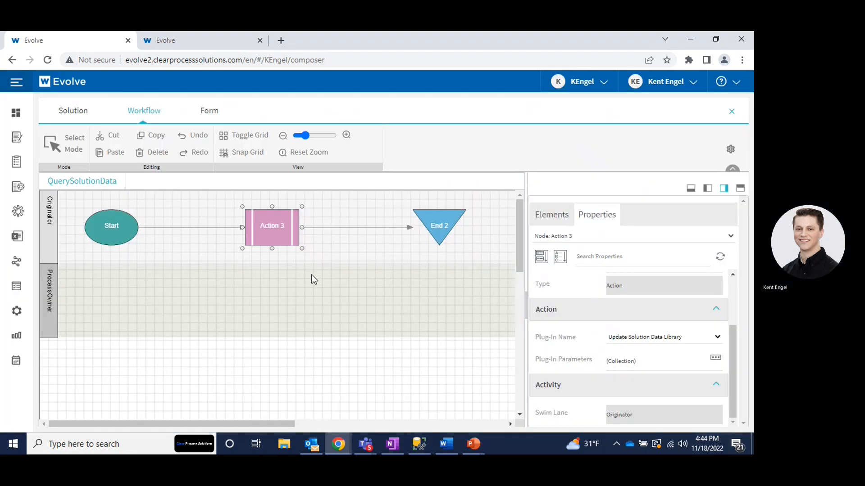
Open the Solution Data Library of the QuerySolutionData solution and change its scope from the Global Library to the app-level library
{"action": "left_click", "coordinate": [91, 116]}
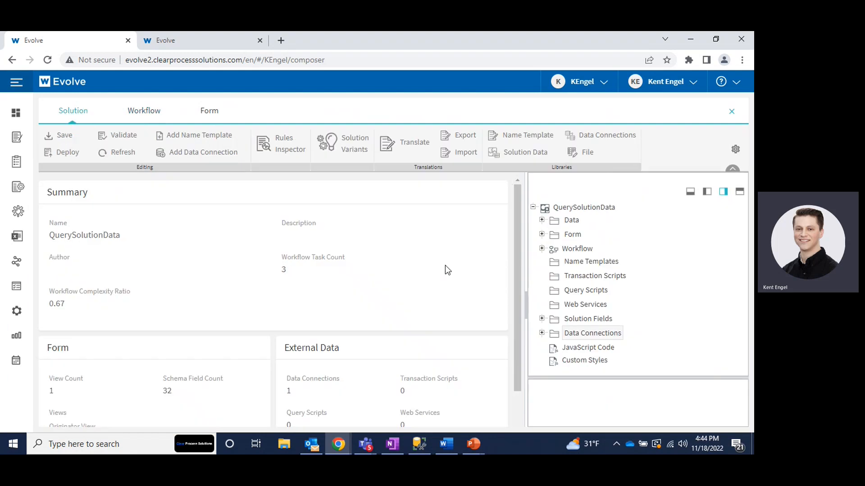
{"action": "left_click", "coordinate": [535, 158]}
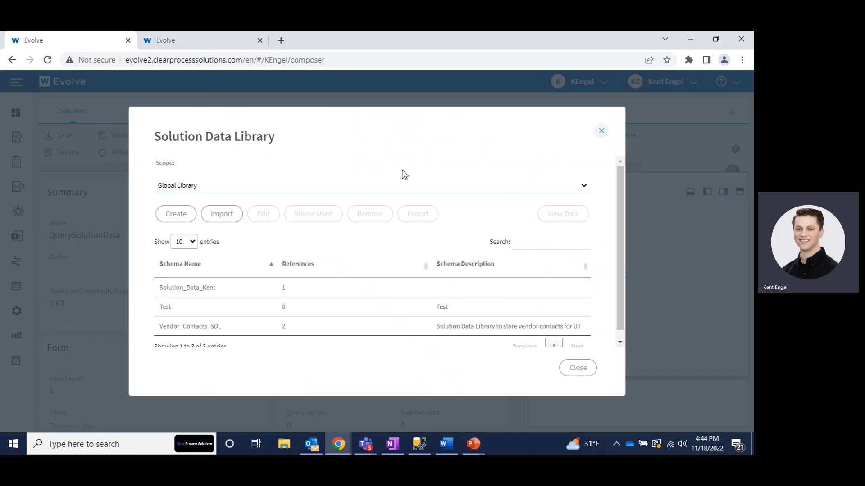
{"action": "left_click", "coordinate": [202, 40]}
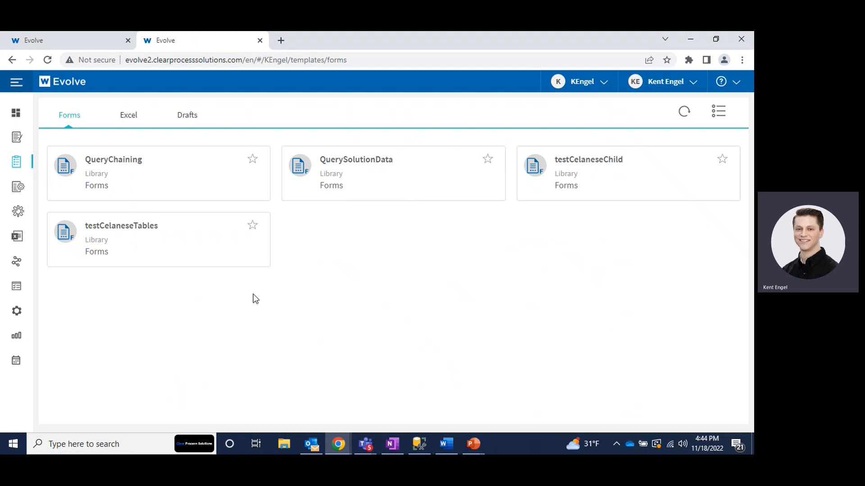
{"action": "left_click", "coordinate": [61, 40]}
{"action": "left_click", "coordinate": [191, 188]}
{"action": "left_click", "coordinate": [178, 207]}
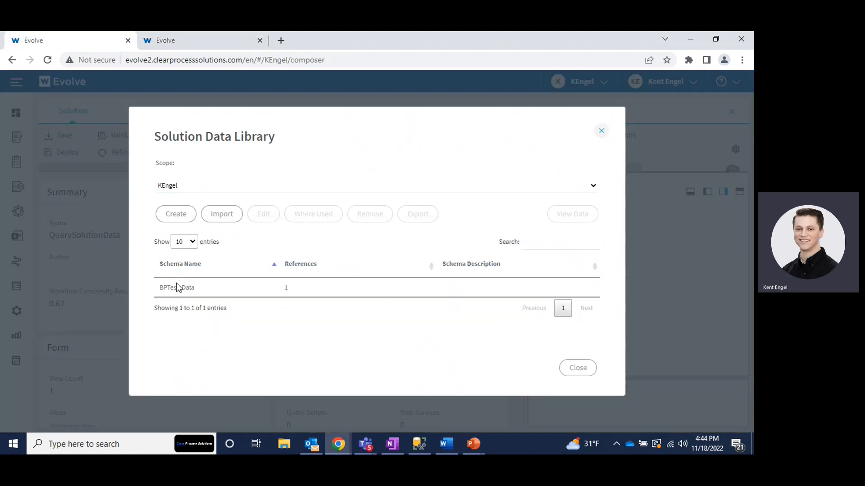
View the stored BPTest_Data records across to the Search_Term columns and close the data view and the library
{"action": "left_click", "coordinate": [176, 287]}
{"action": "left_click", "coordinate": [568, 215]}
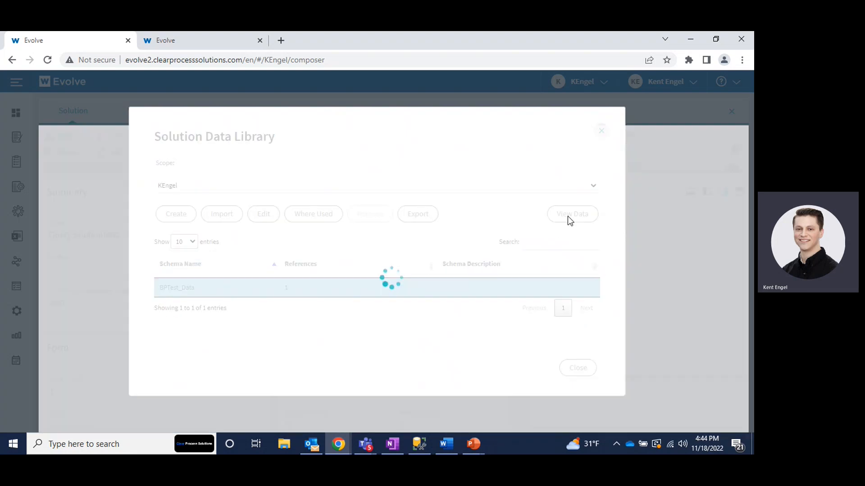
{"action": "left_click_drag", "start_coordinate": [229, 309], "coordinate": [474, 308]}
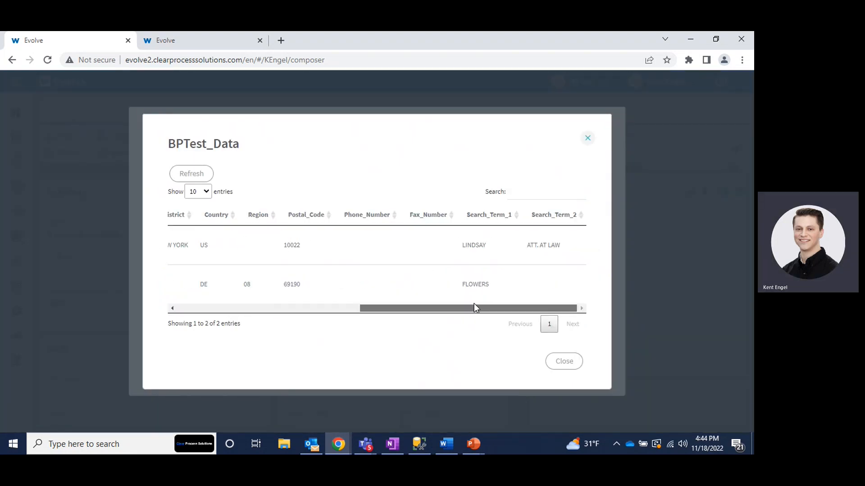
{"action": "left_click", "coordinate": [588, 138]}
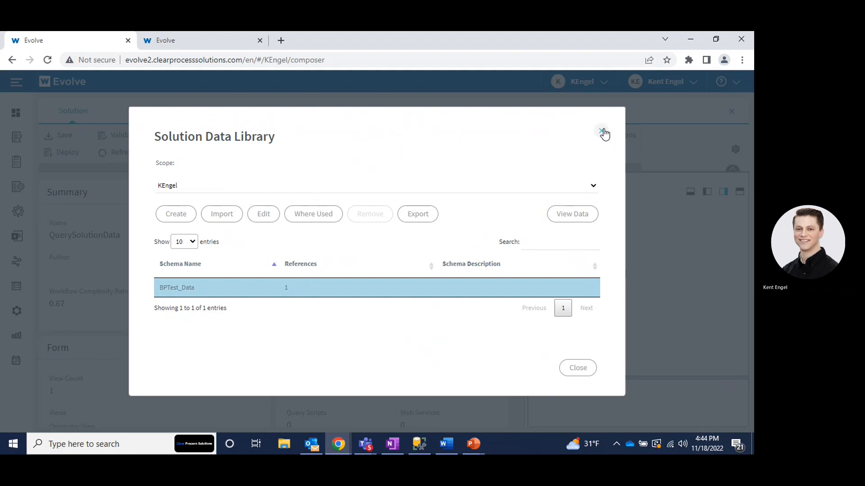
{"action": "left_click", "coordinate": [601, 131]}
Switch to the WebtipsEvolveSolutionData.pptx presentation in PowerPoint
{"action": "mouse_move", "coordinate": [471, 445]}
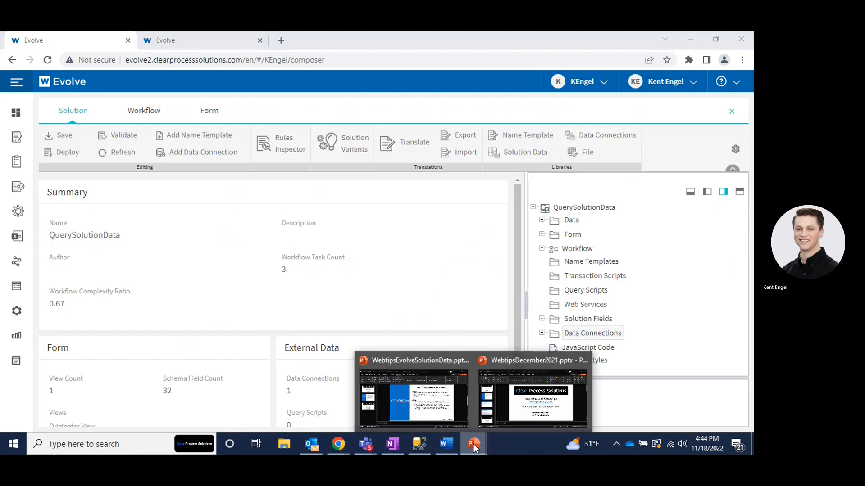
{"action": "left_click", "coordinate": [432, 406]}
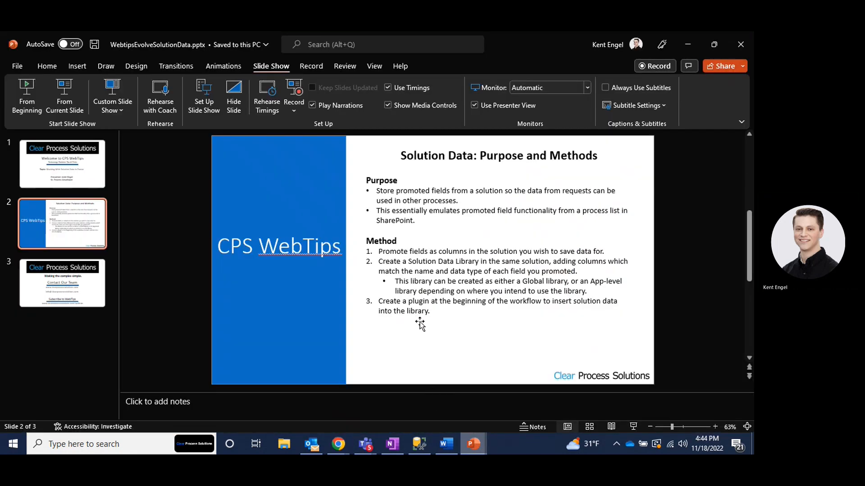